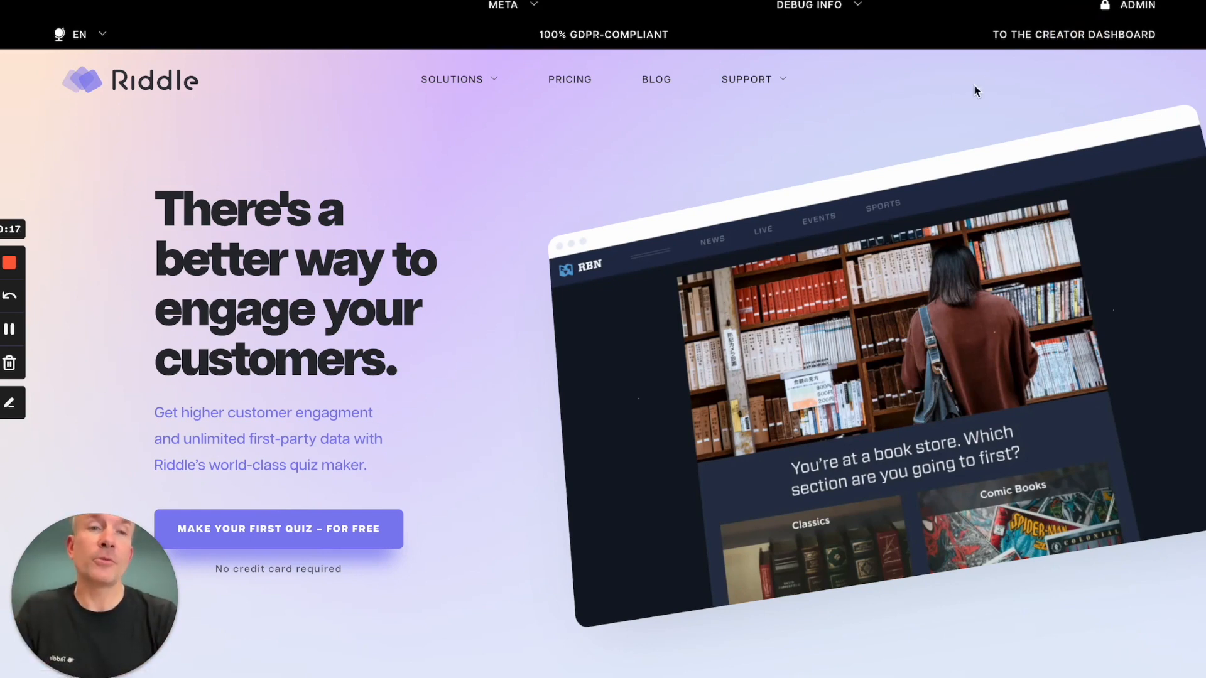
# Step: Open the management style personality quiz from the creator dashboard and look over its personality and attribute blocks
pyautogui.click(1058, 35)
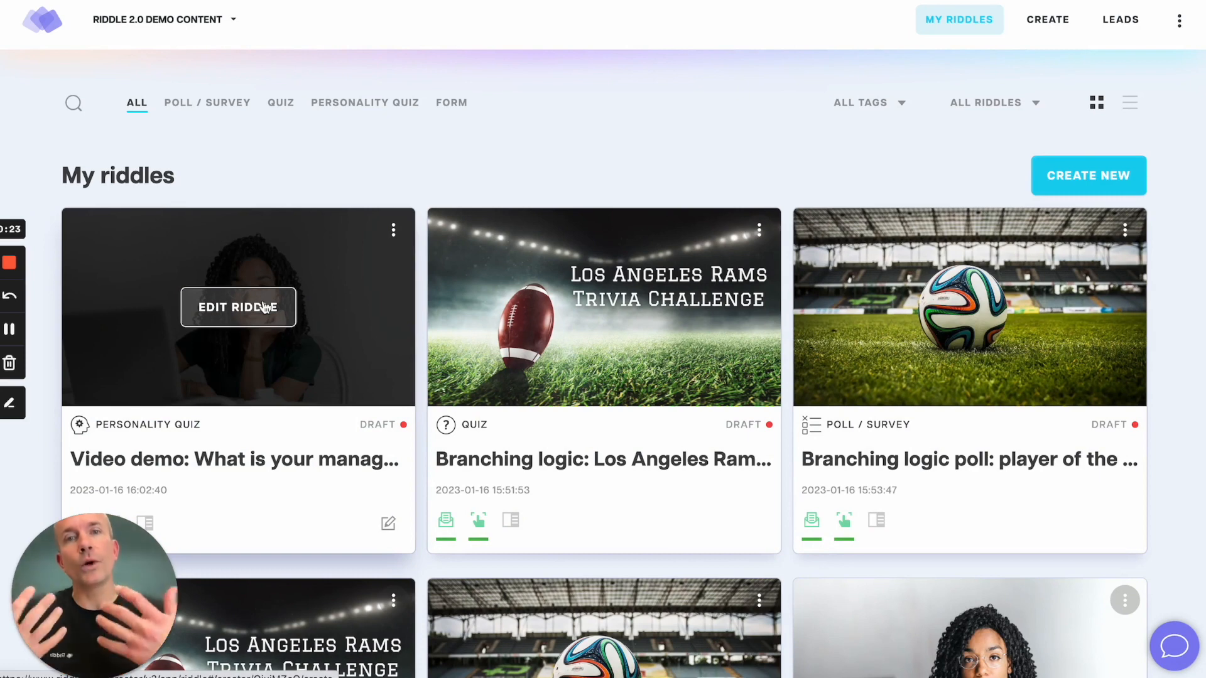
pyautogui.click(264, 306)
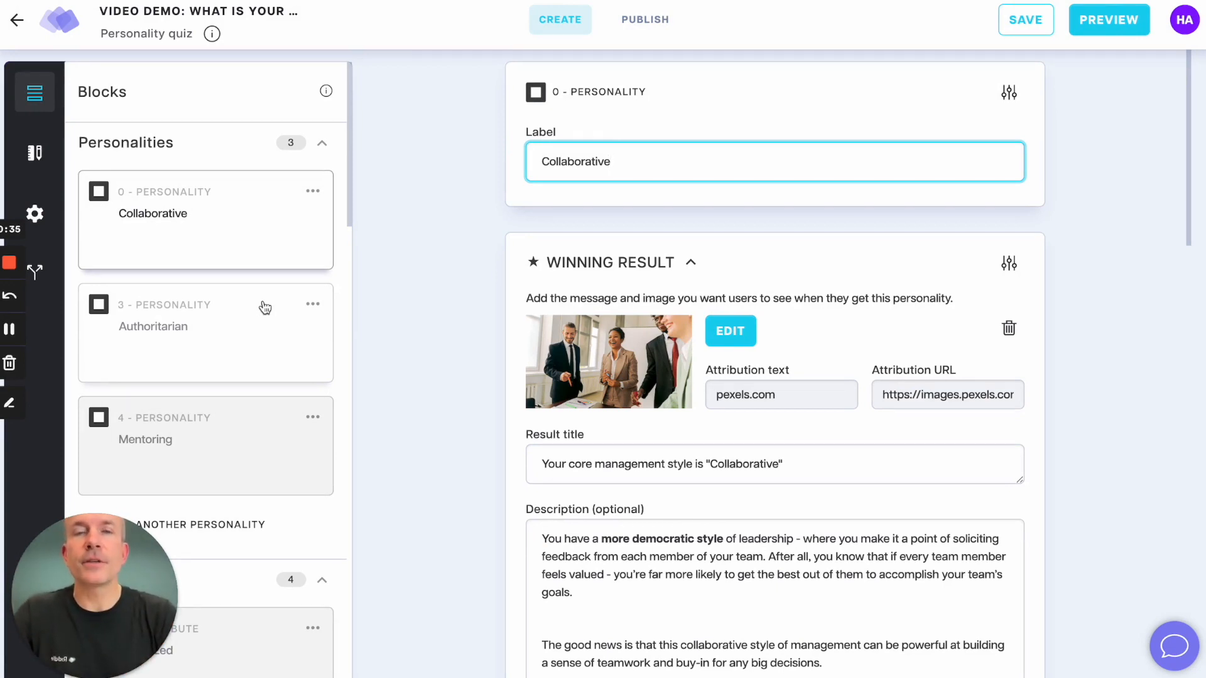
pyautogui.scroll(-2, 343, 385)
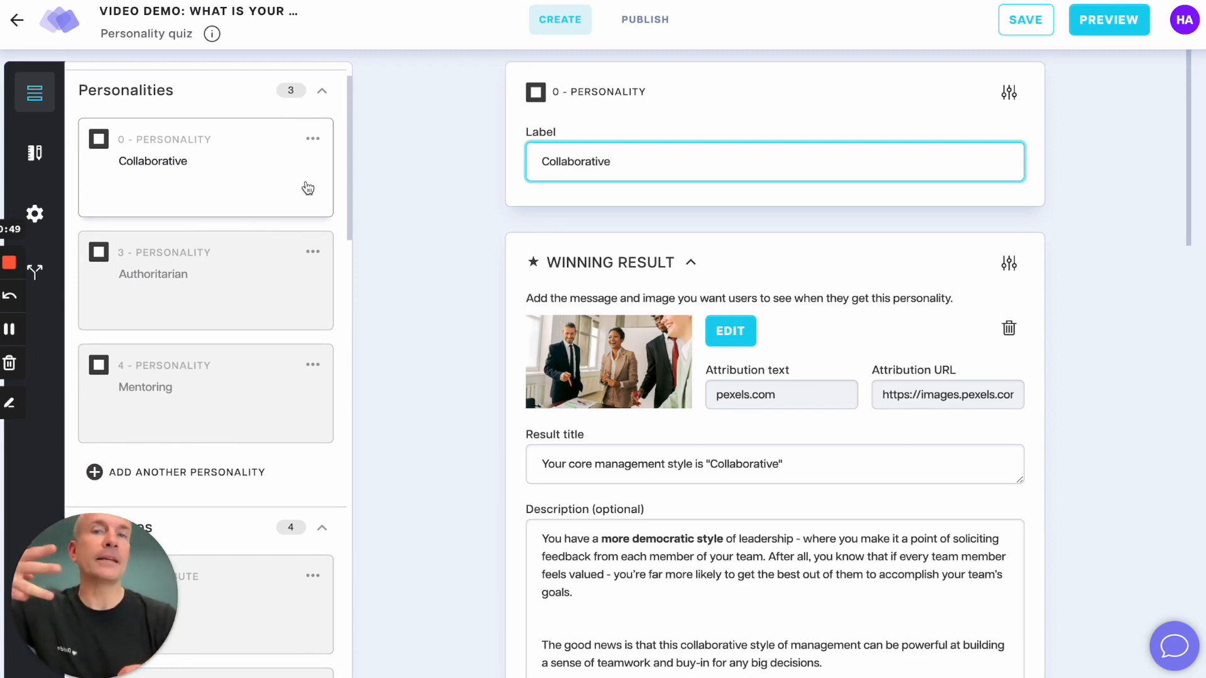
pyautogui.scroll(-6, 237, 339)
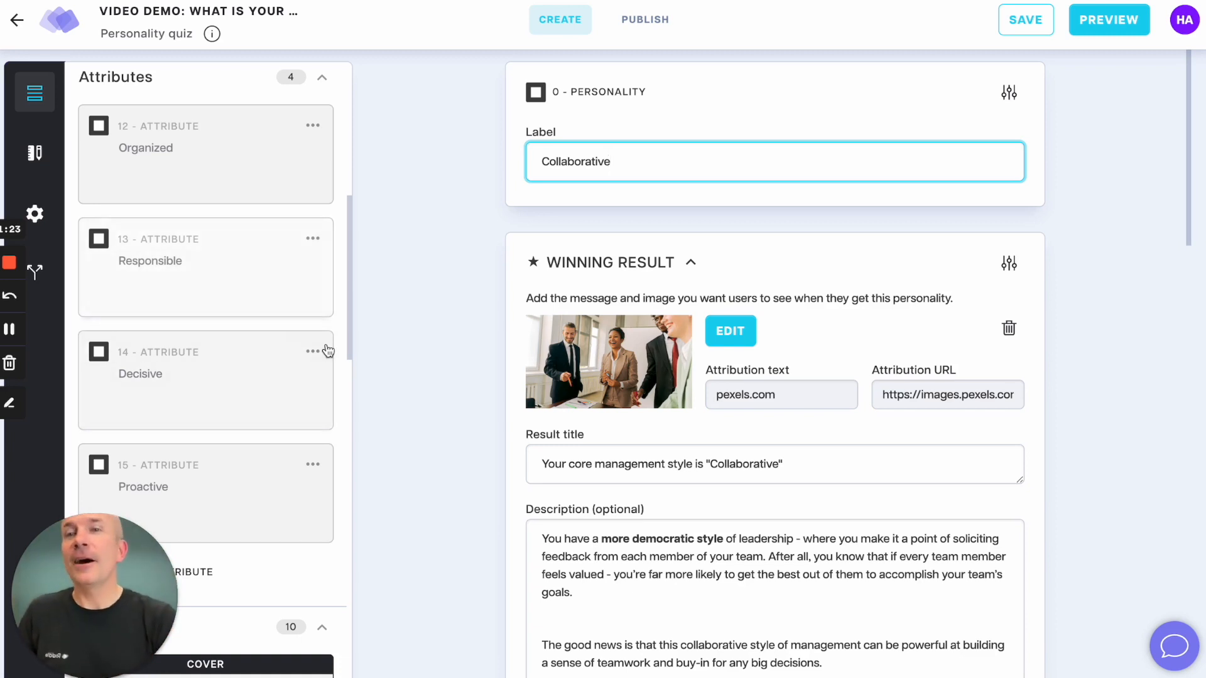
pyautogui.scroll(5, 326, 350)
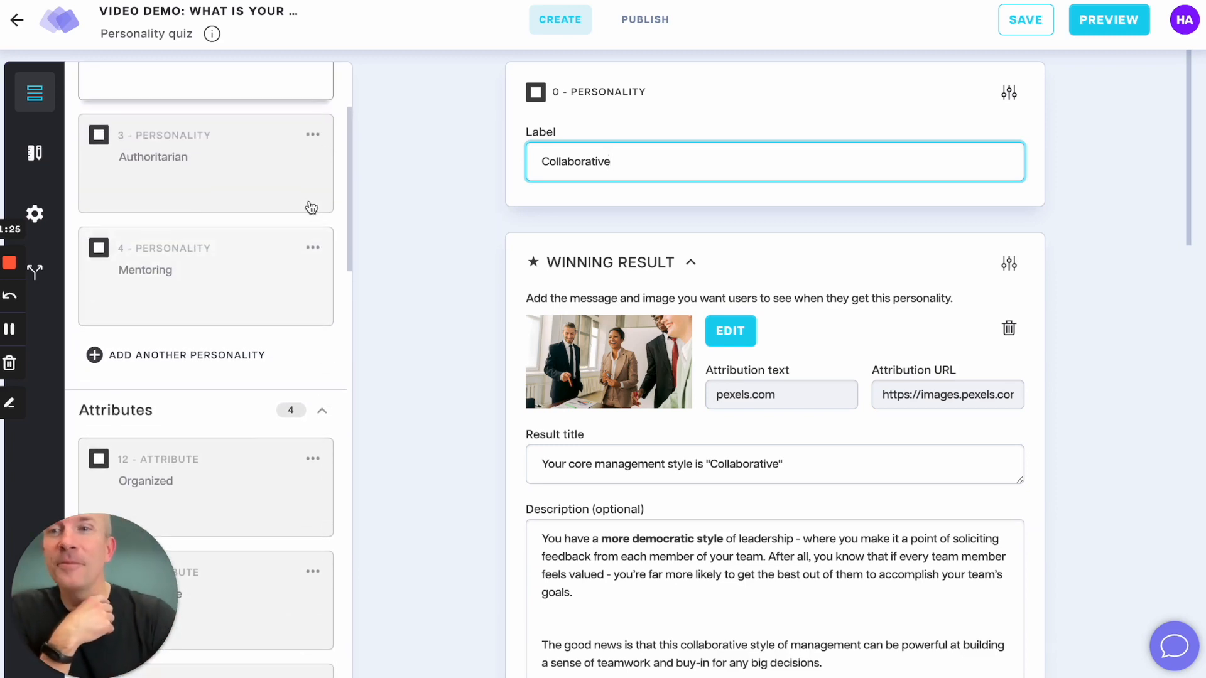
pyautogui.scroll(3, 312, 214)
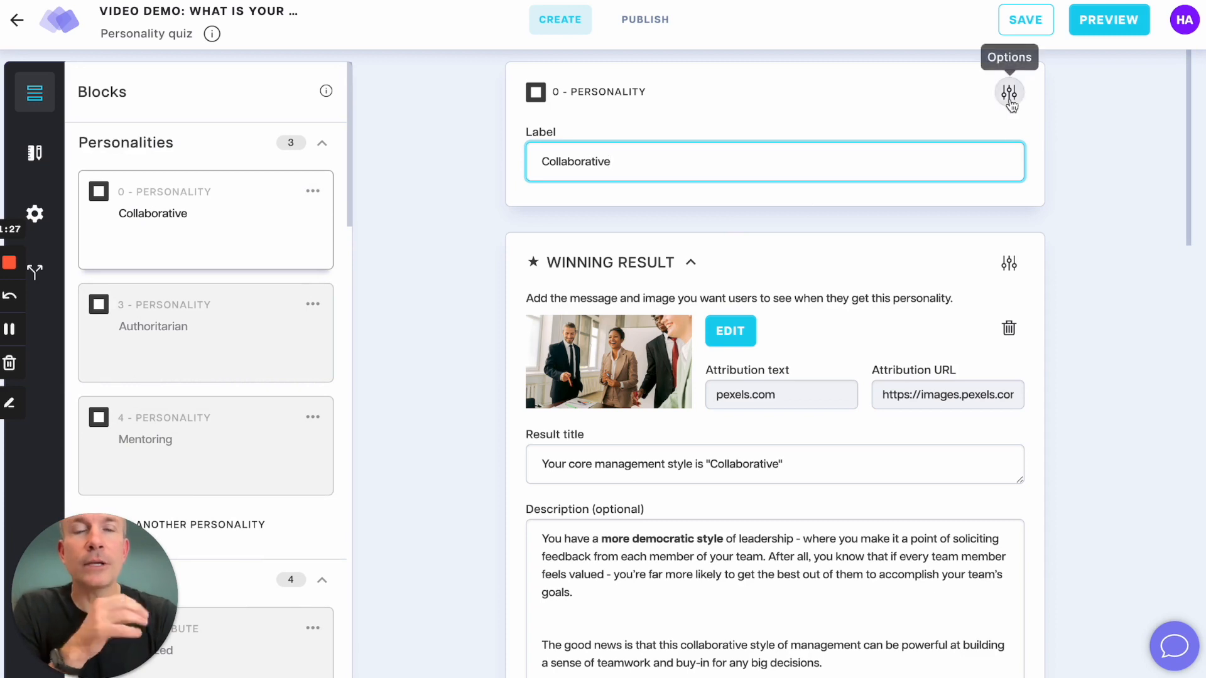
# Step: Show the options for the Collaborative personality's winning result and review its title and description
pyautogui.click(1008, 262)
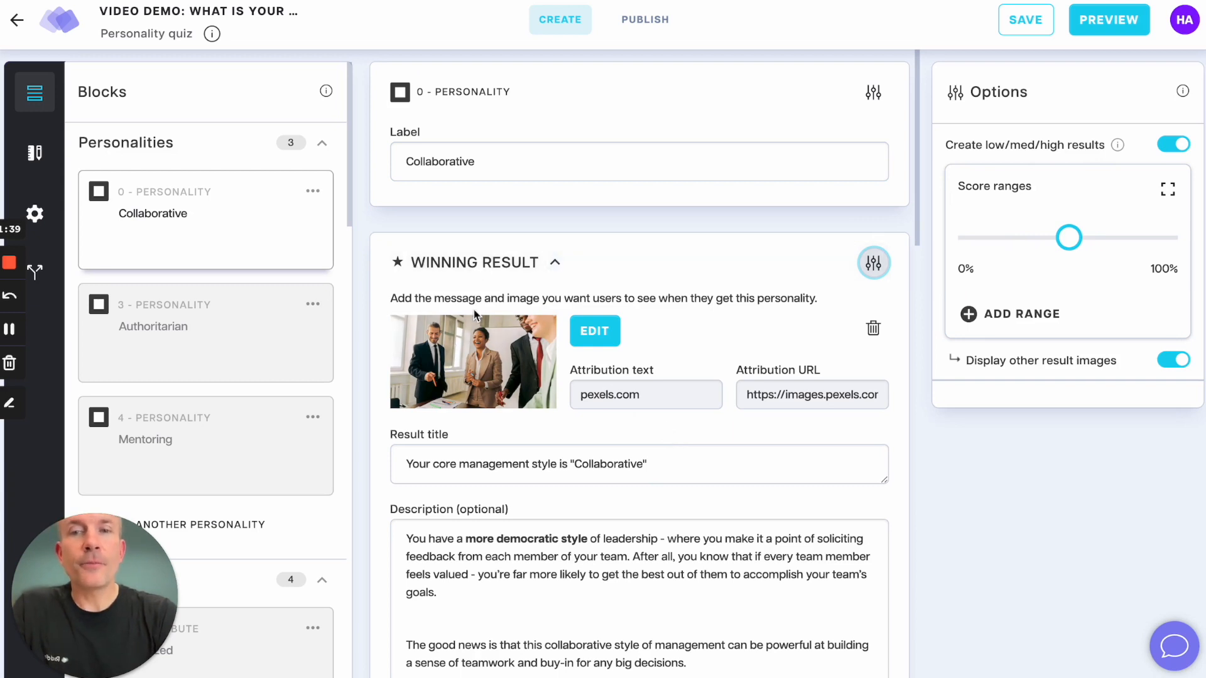
pyautogui.scroll(-2, 475, 314)
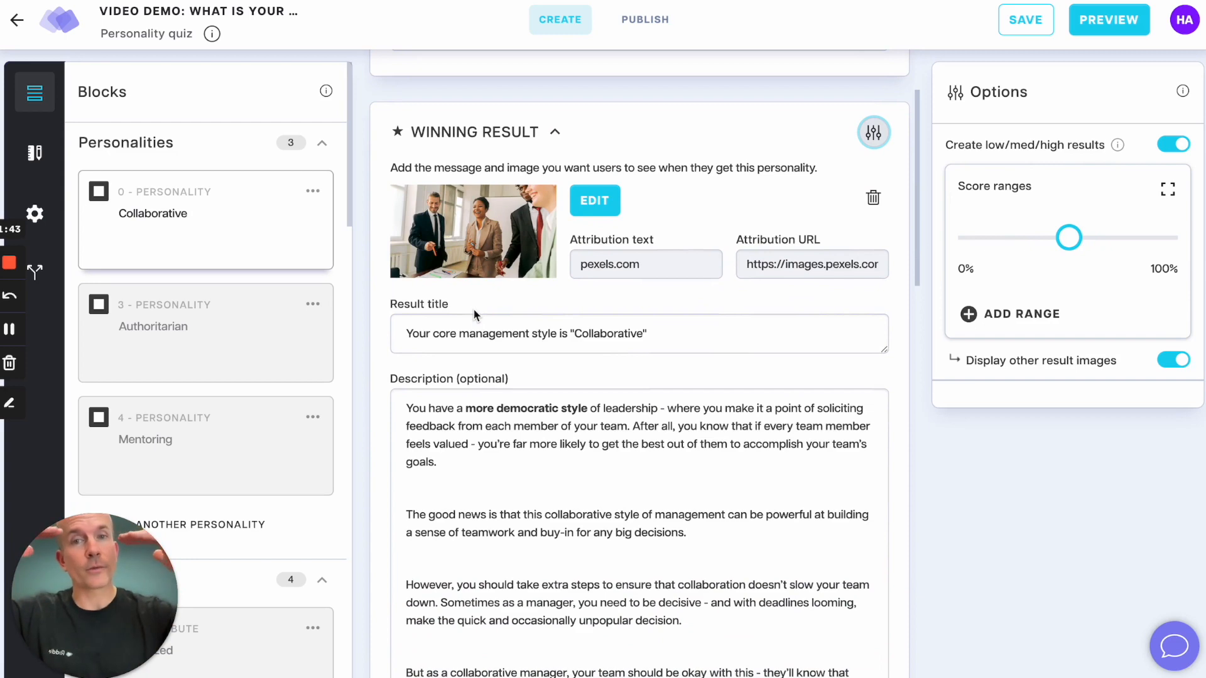
pyautogui.scroll(-2, 592, 432)
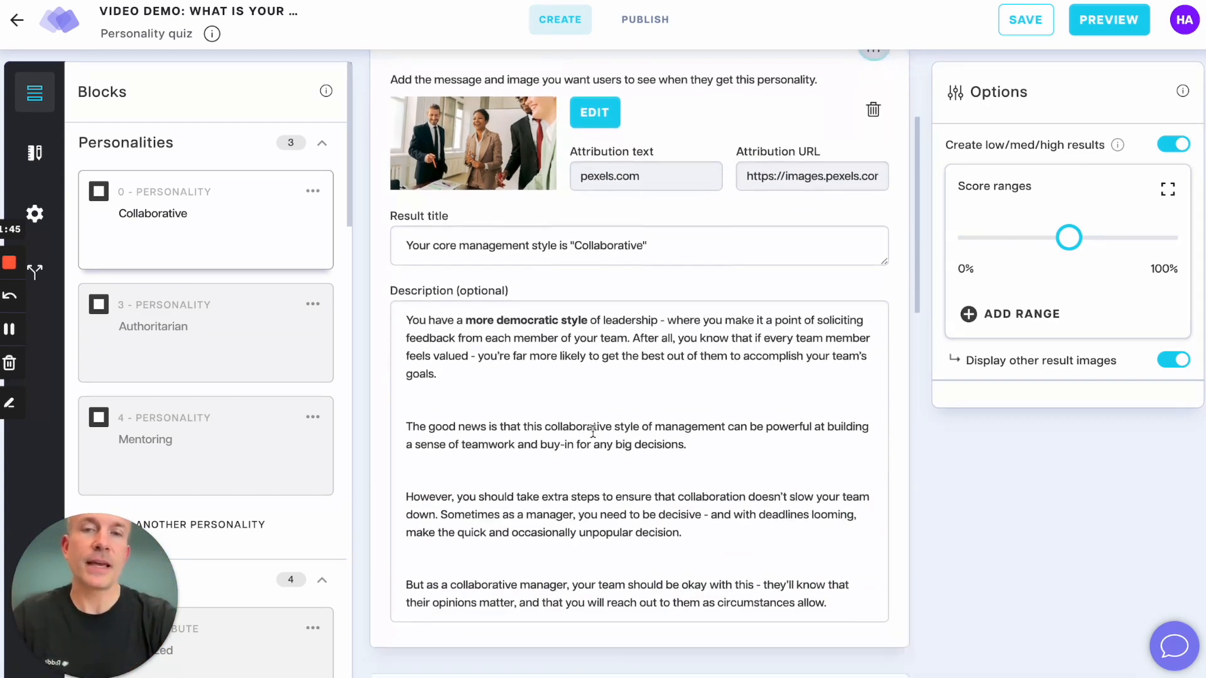
pyautogui.scroll(-6, 593, 432)
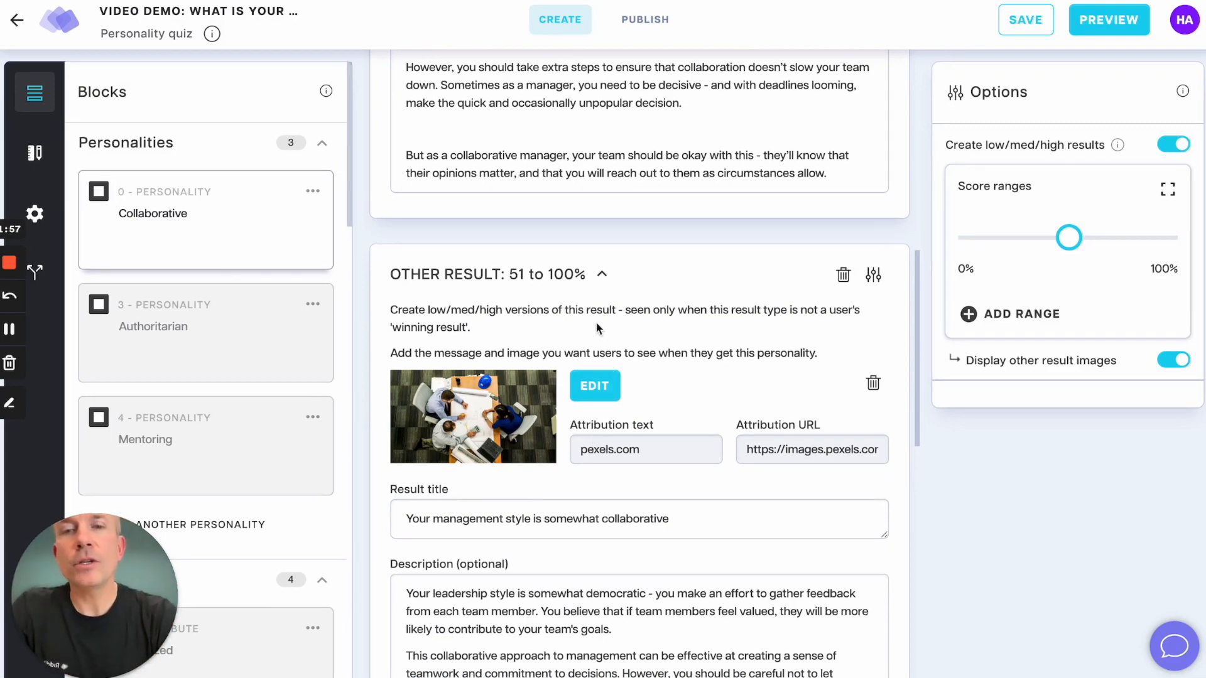
# Step: Examine the title and description of the Collaborative personality's other result for the upper score range
pyautogui.scroll(-2, 576, 293)
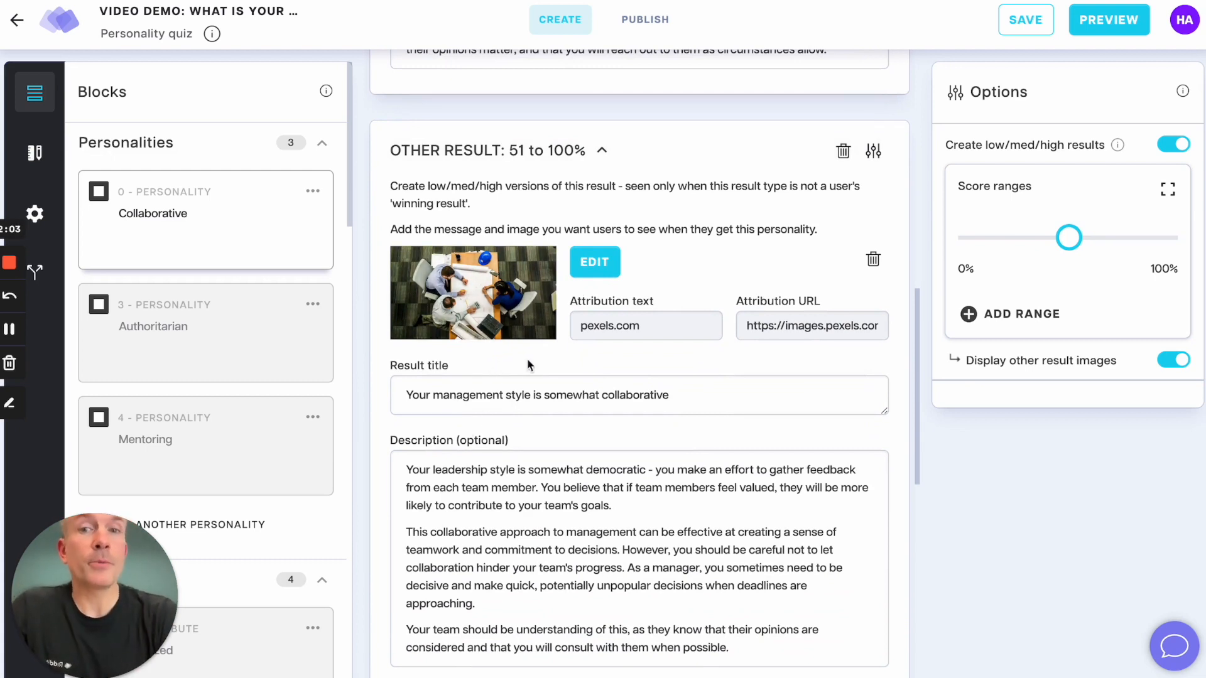
pyautogui.scroll(3, 499, 214)
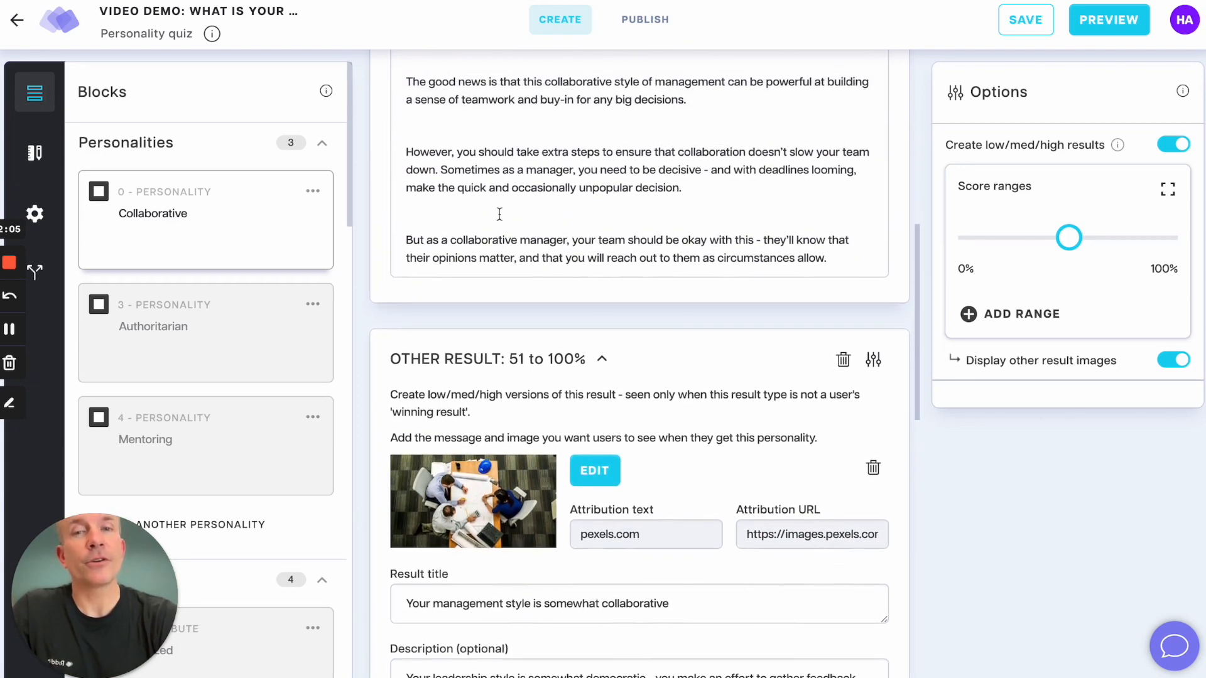
pyautogui.scroll(-3, 499, 214)
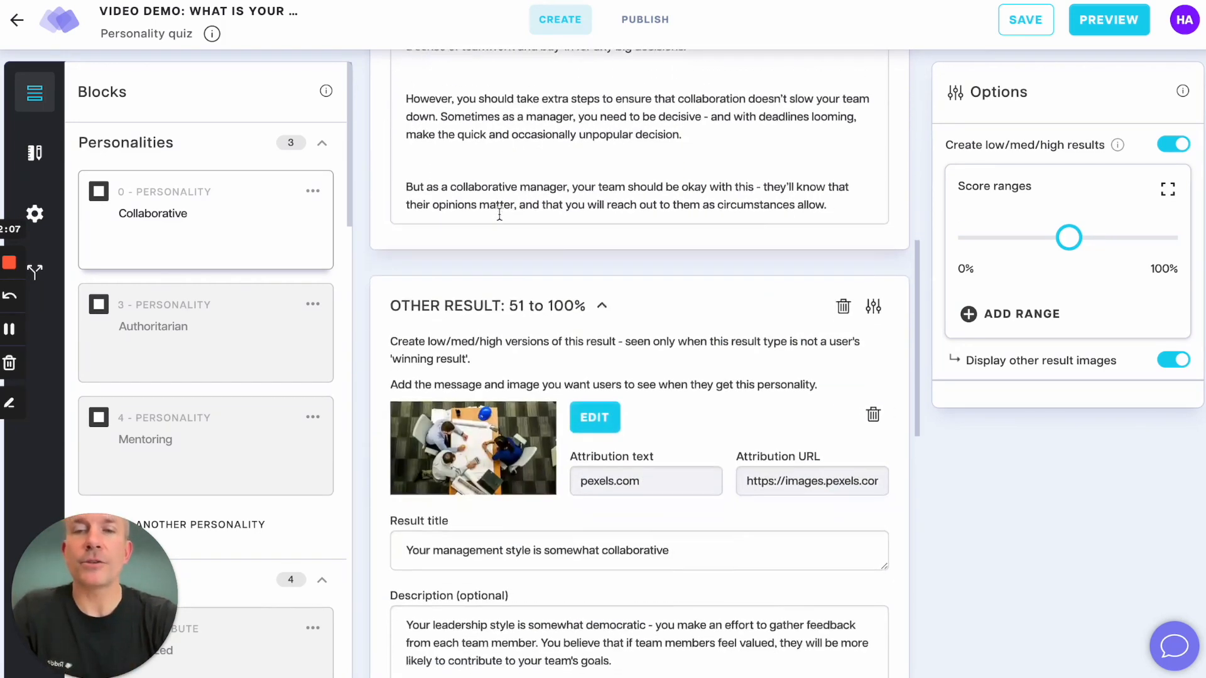
pyautogui.scroll(-2, 500, 213)
pyautogui.scroll(-3, 499, 214)
pyautogui.moveTo(402, 214); pyautogui.dragTo(703, 229)
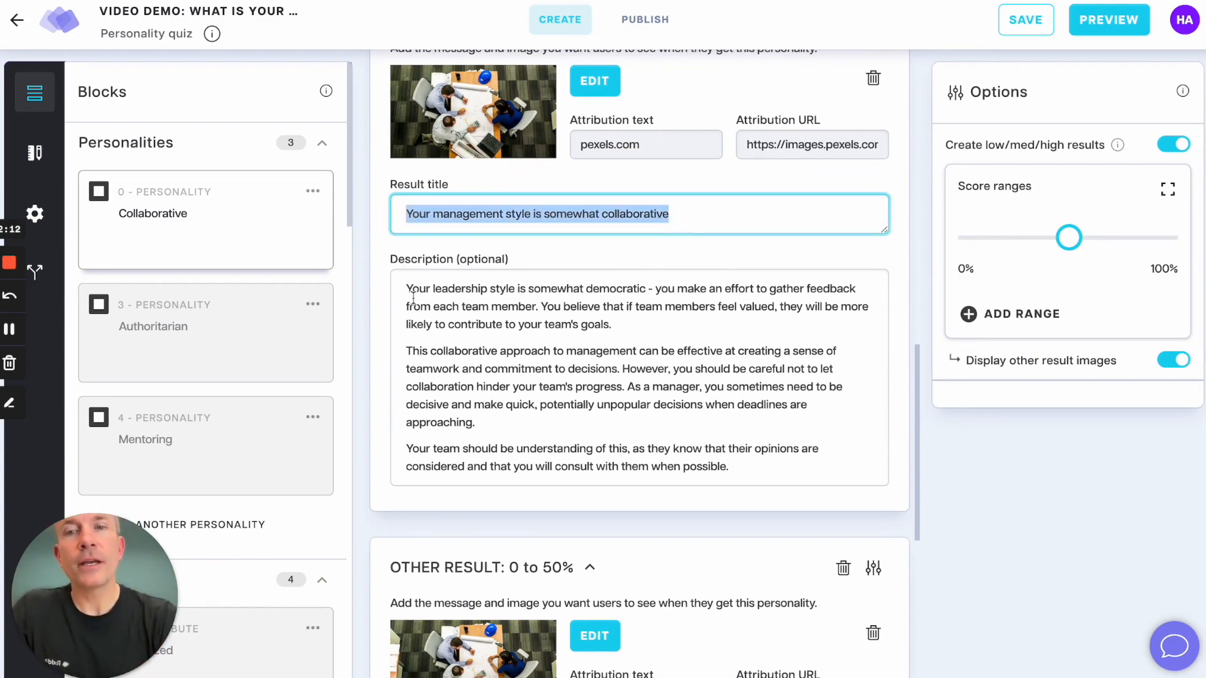
pyautogui.click(701, 384)
# Step: Examine the title and description of the Collaborative personality's other result for the lowest score range
pyautogui.scroll(-7, 614, 406)
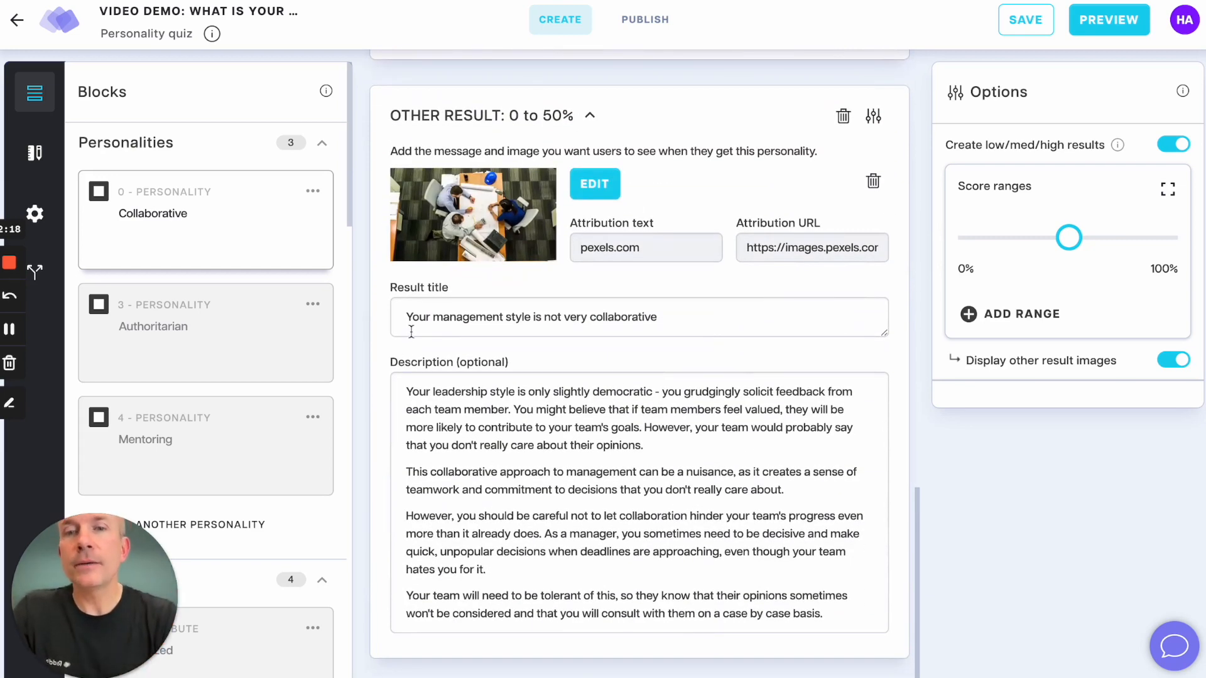
pyautogui.click(453, 314)
pyautogui.click(631, 324)
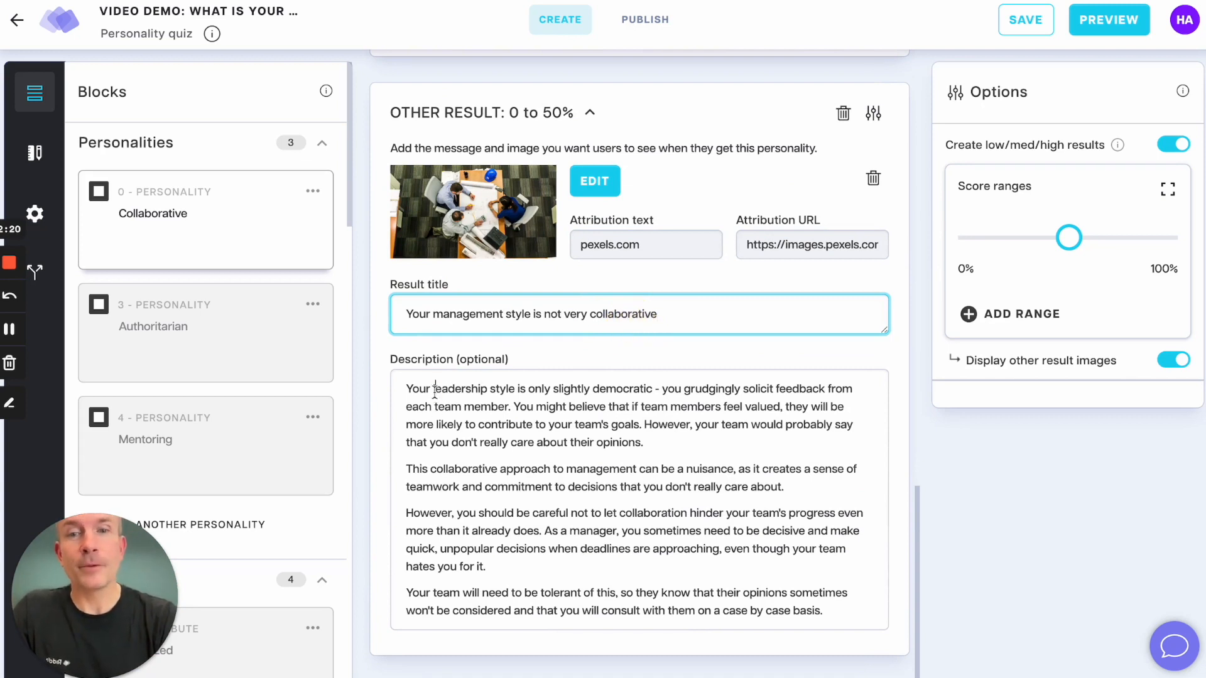
pyautogui.moveTo(433, 389); pyautogui.dragTo(631, 435)
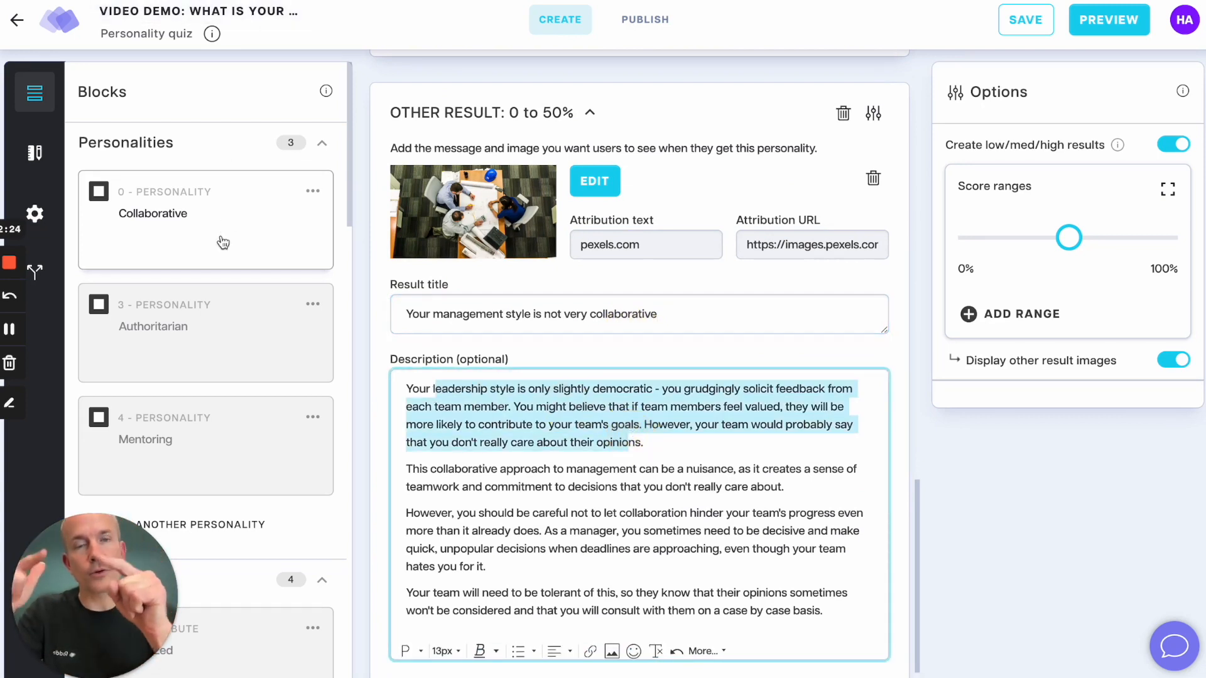
# Step: Adjust the Collaborative score ranges to 0–53% and 54–100%
pyautogui.scroll(-5, 213, 282)
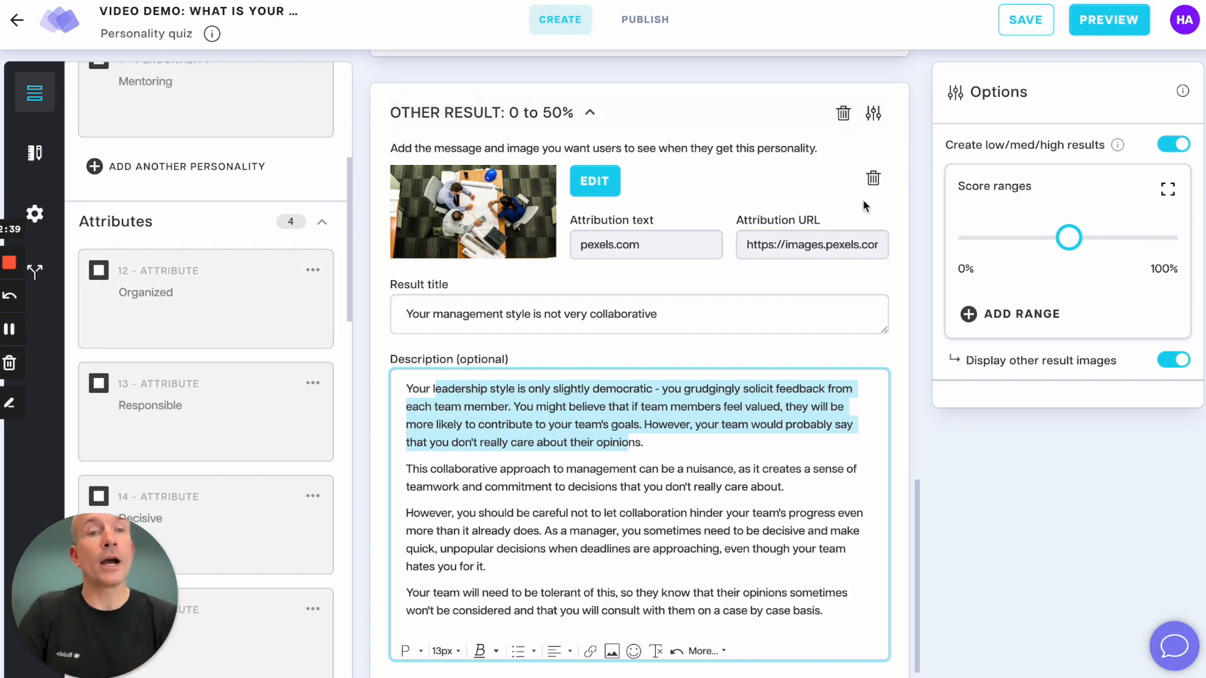
pyautogui.moveTo(1068, 237); pyautogui.dragTo(1072, 238)
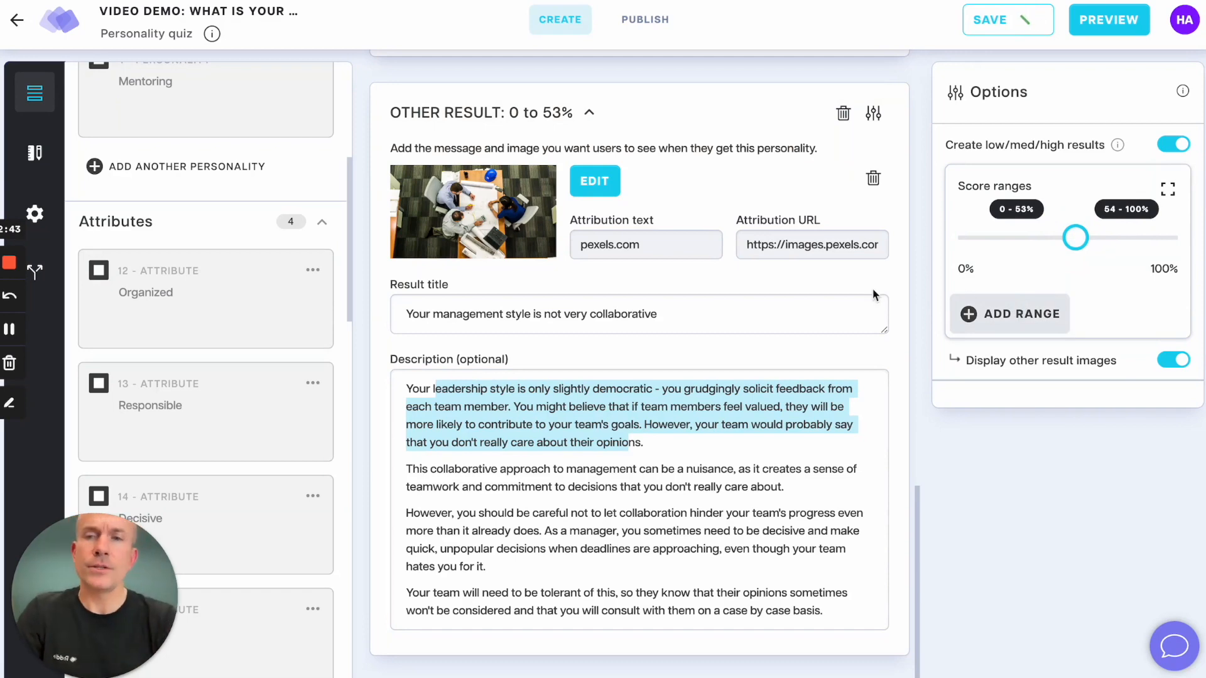
# Step: Open the Organized attribute and review its result title, description and low/med/high results option
pyautogui.scroll(-5, 217, 462)
pyautogui.scroll(4, 218, 468)
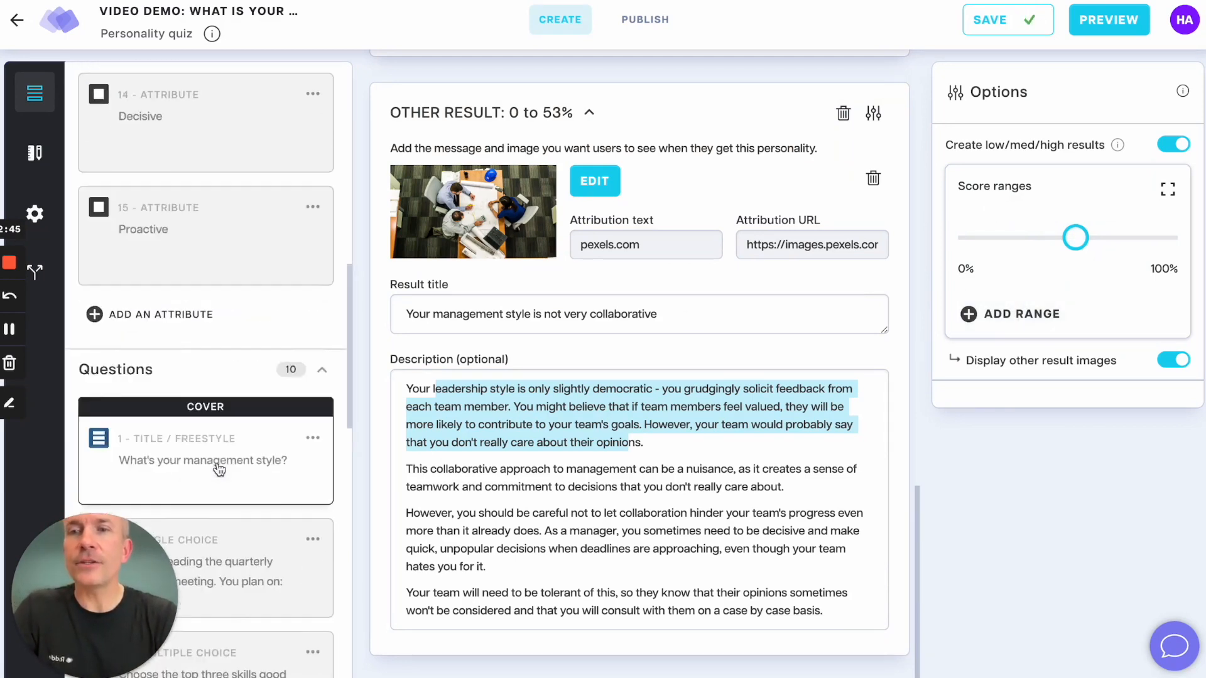
pyautogui.click(245, 190)
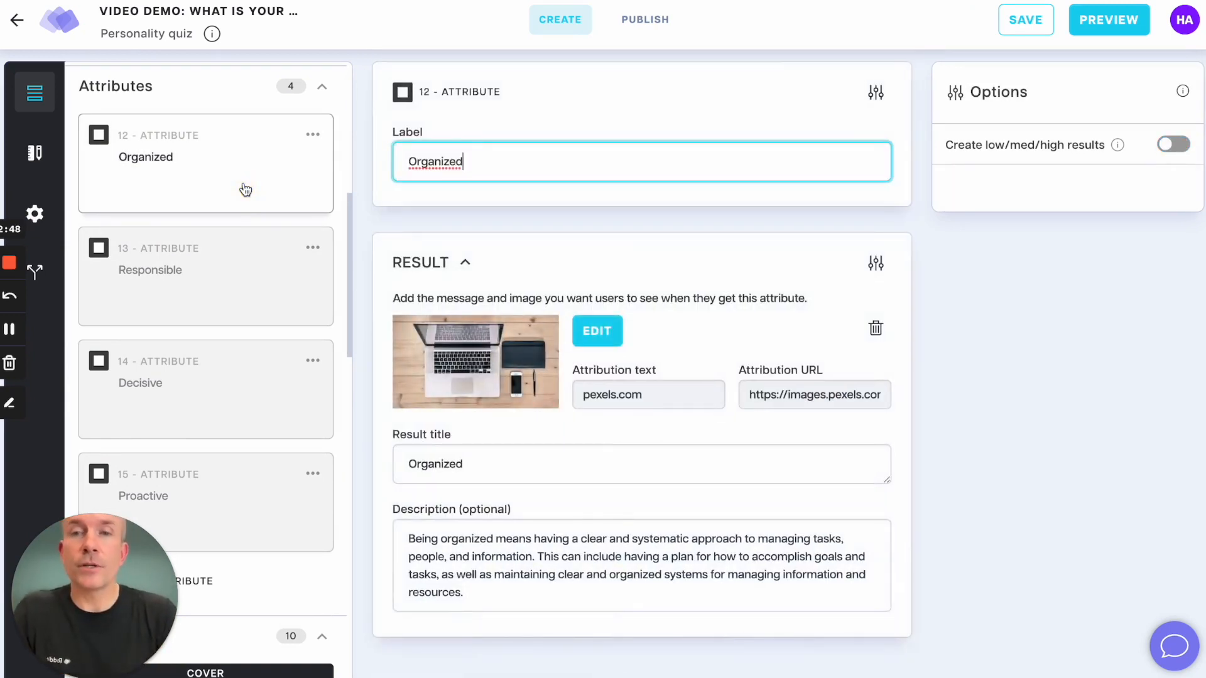
pyautogui.scroll(-1, 478, 306)
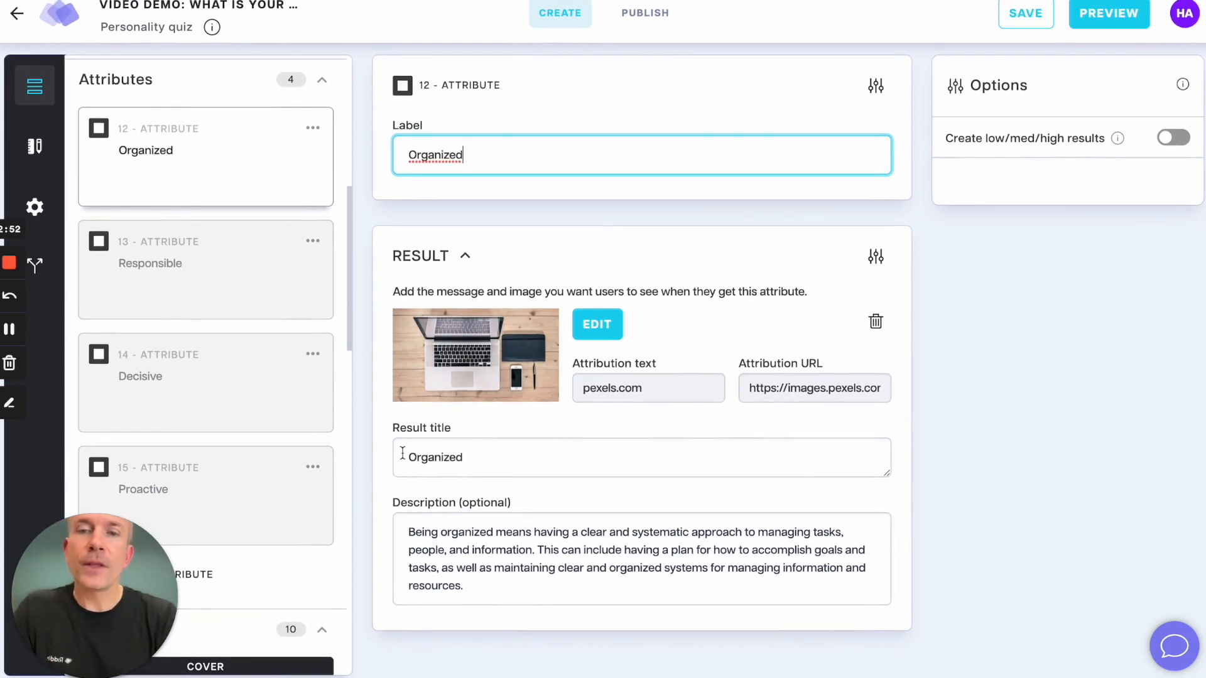
pyautogui.moveTo(402, 453); pyautogui.dragTo(512, 450)
pyautogui.moveTo(402, 531); pyautogui.dragTo(488, 584)
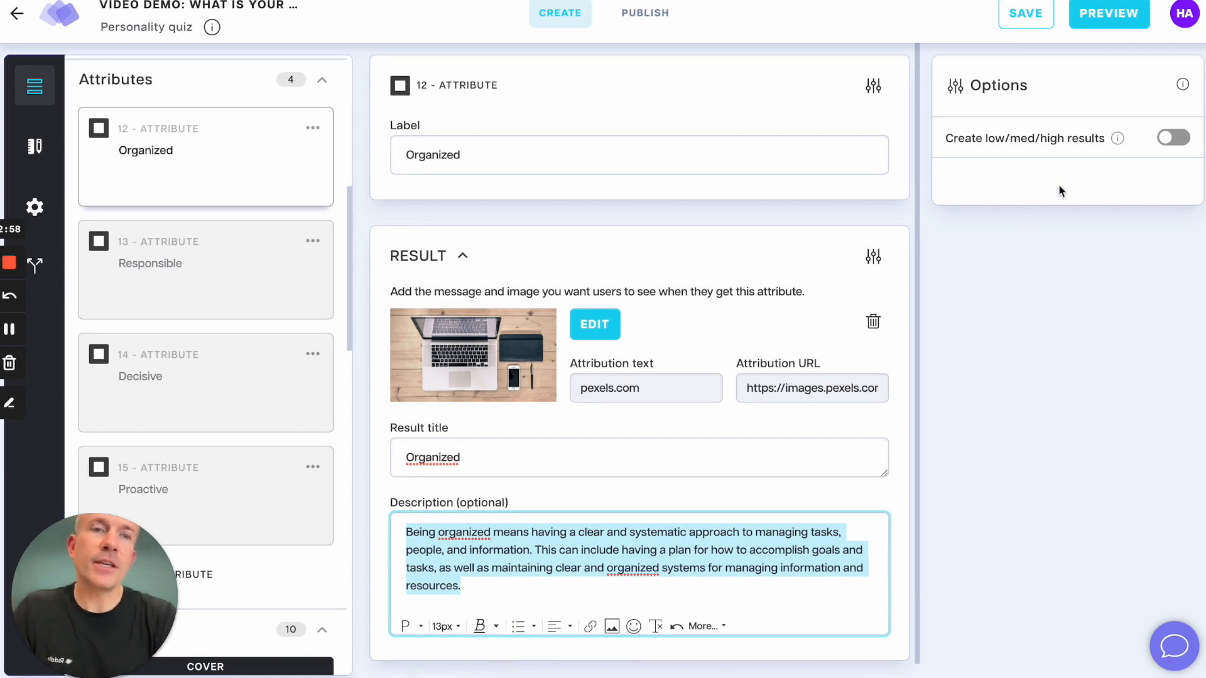
pyautogui.click(993, 133)
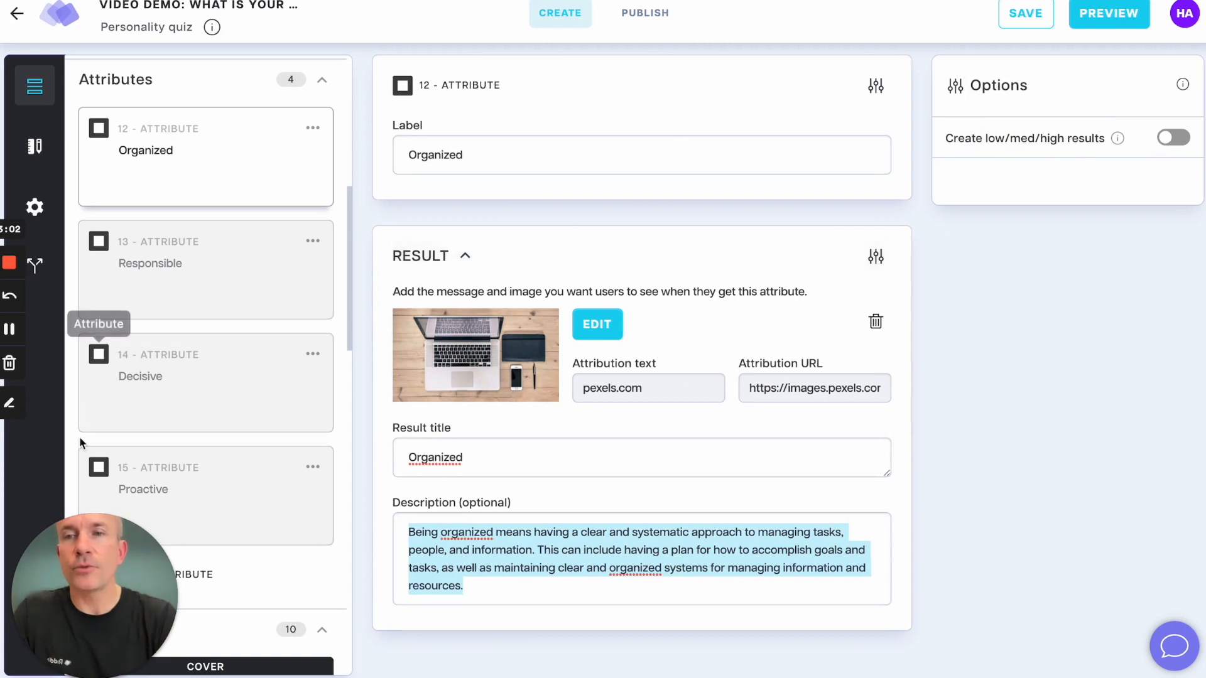
# Step: Open the single choice question about leading the quarterly company meeting and review its title and answers
pyautogui.scroll(-5, 229, 264)
pyautogui.scroll(5, 230, 264)
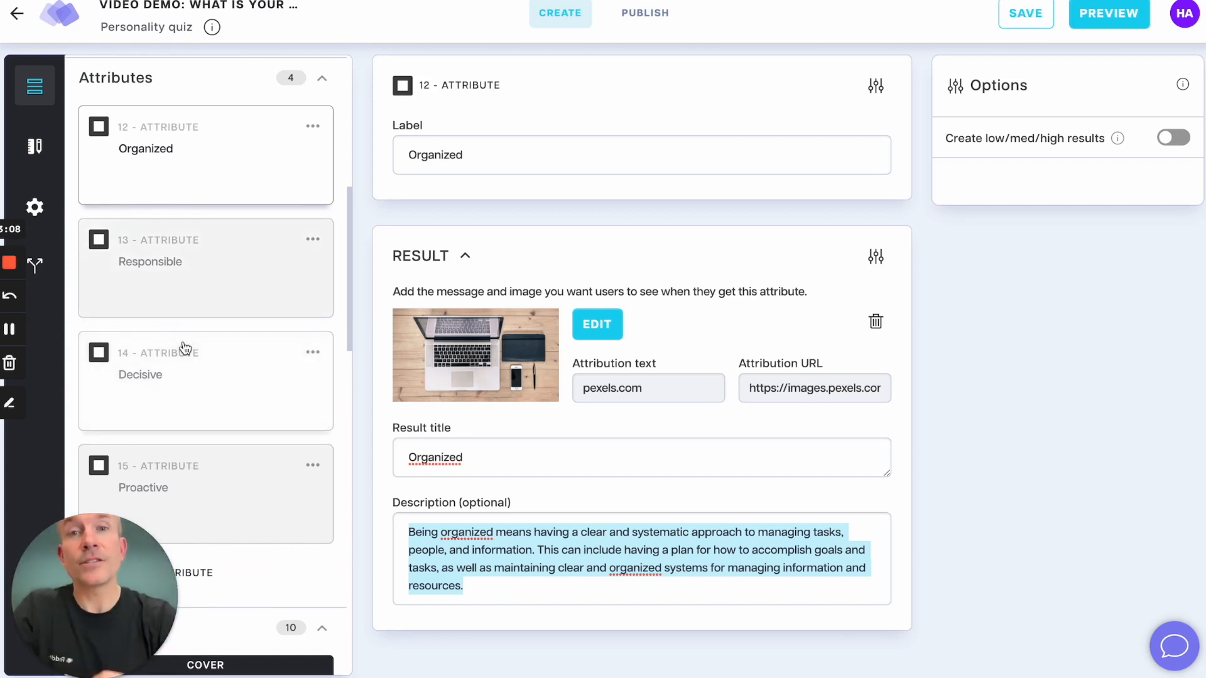
pyautogui.scroll(-5, 185, 348)
pyautogui.scroll(-1, 185, 348)
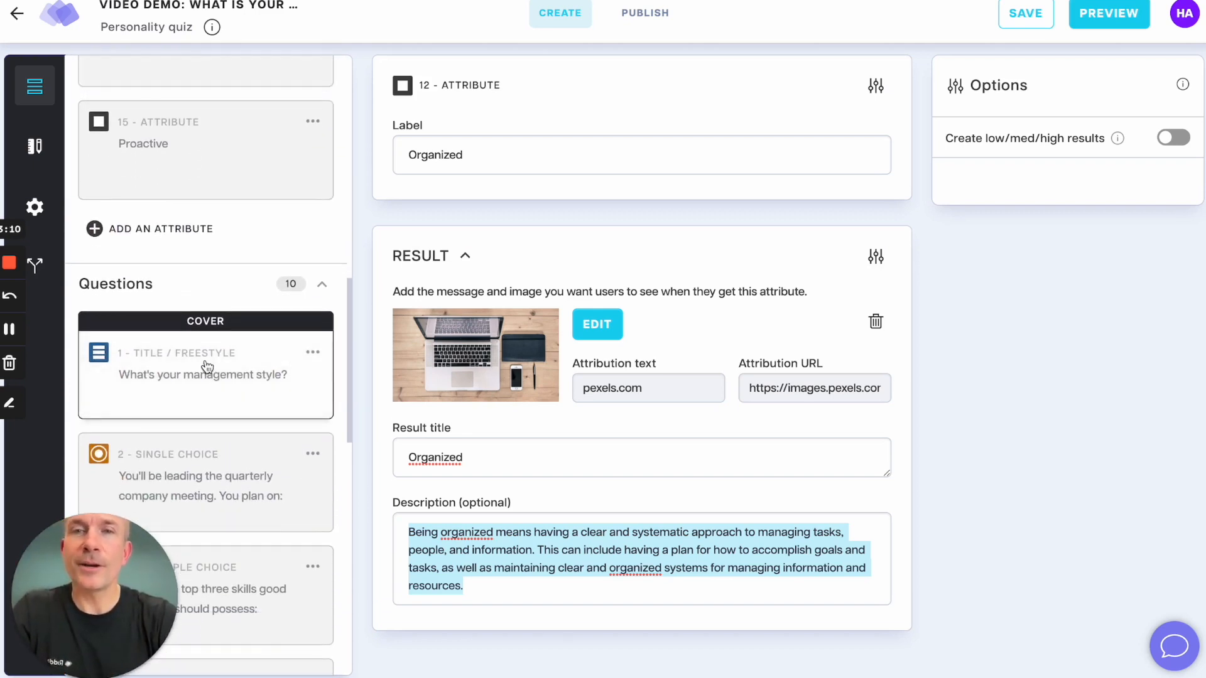
pyautogui.scroll(-2, 208, 367)
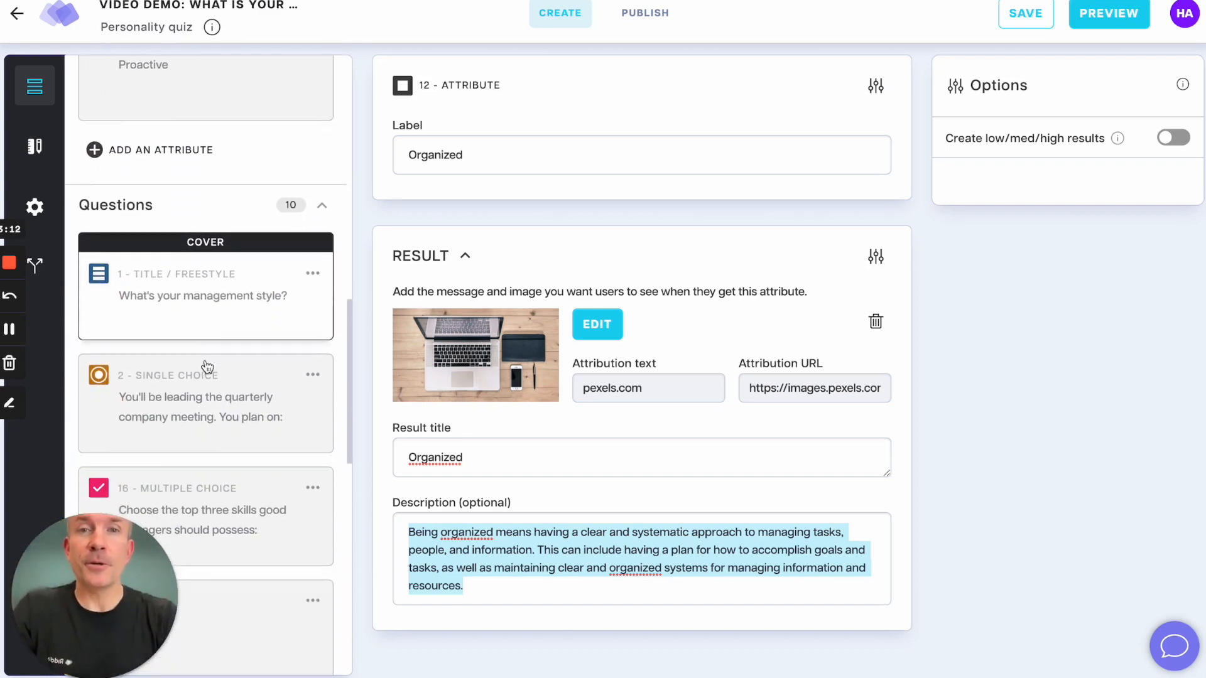
pyautogui.click(196, 352)
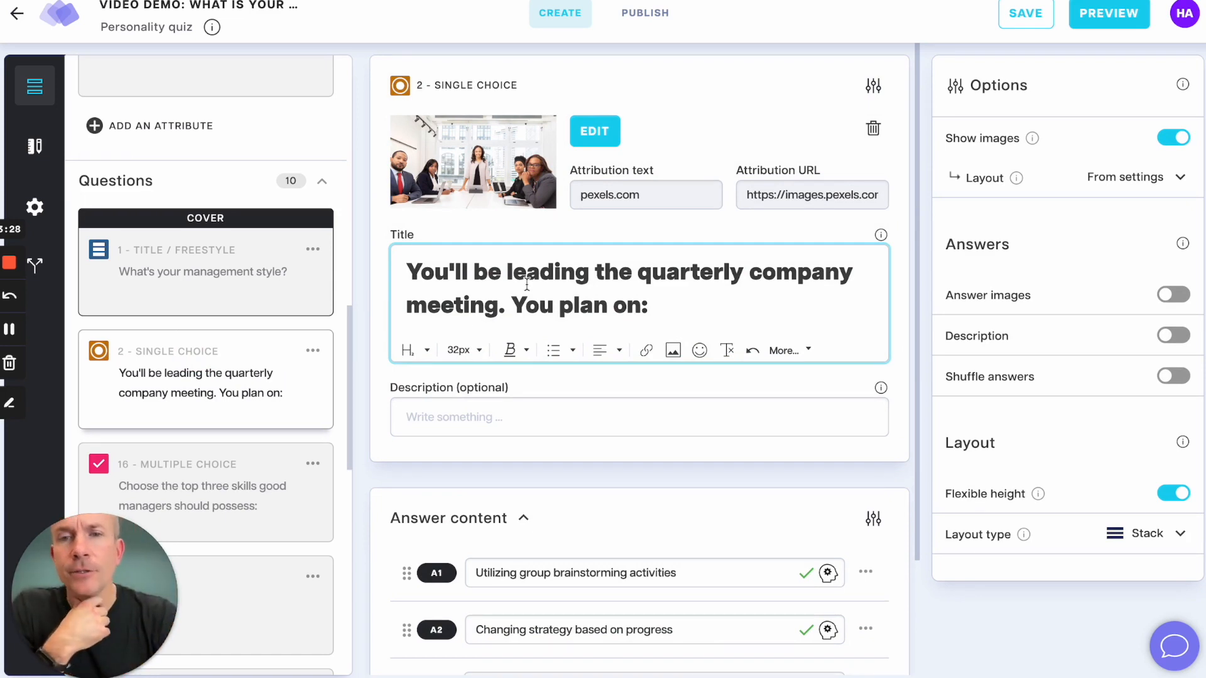
pyautogui.scroll(-2, 525, 282)
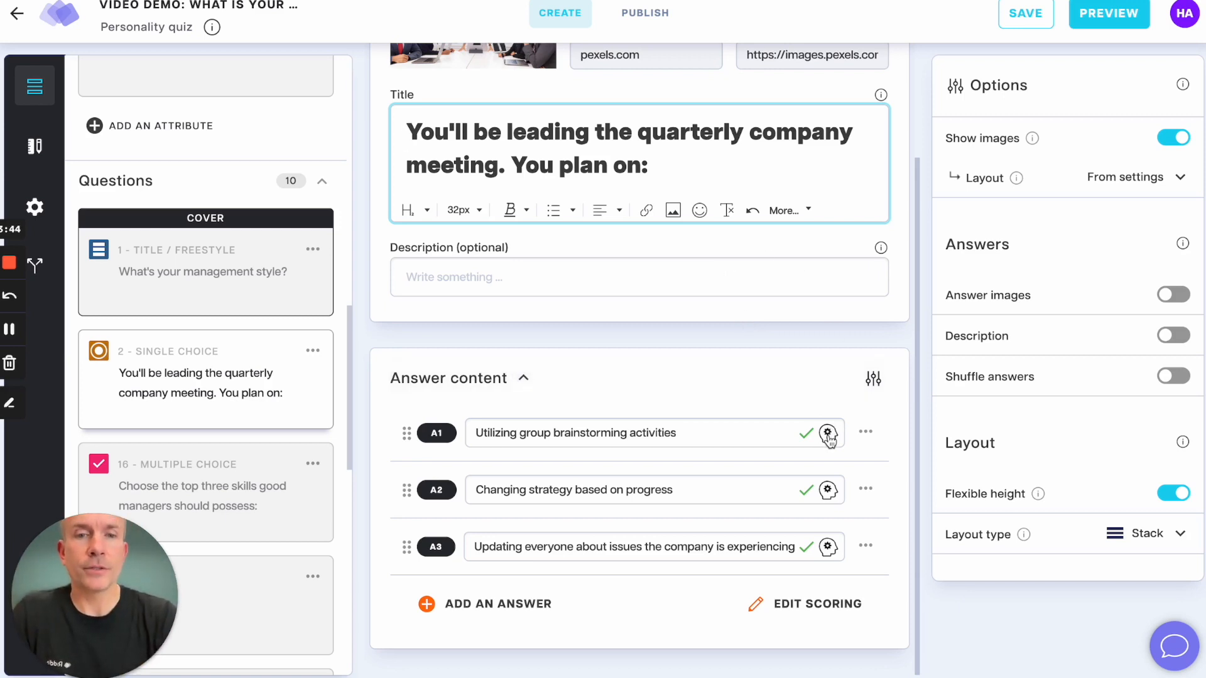
# Step: Open the question's scoring and examine the points per answer and the totals for the three personalities
pyautogui.click(804, 611)
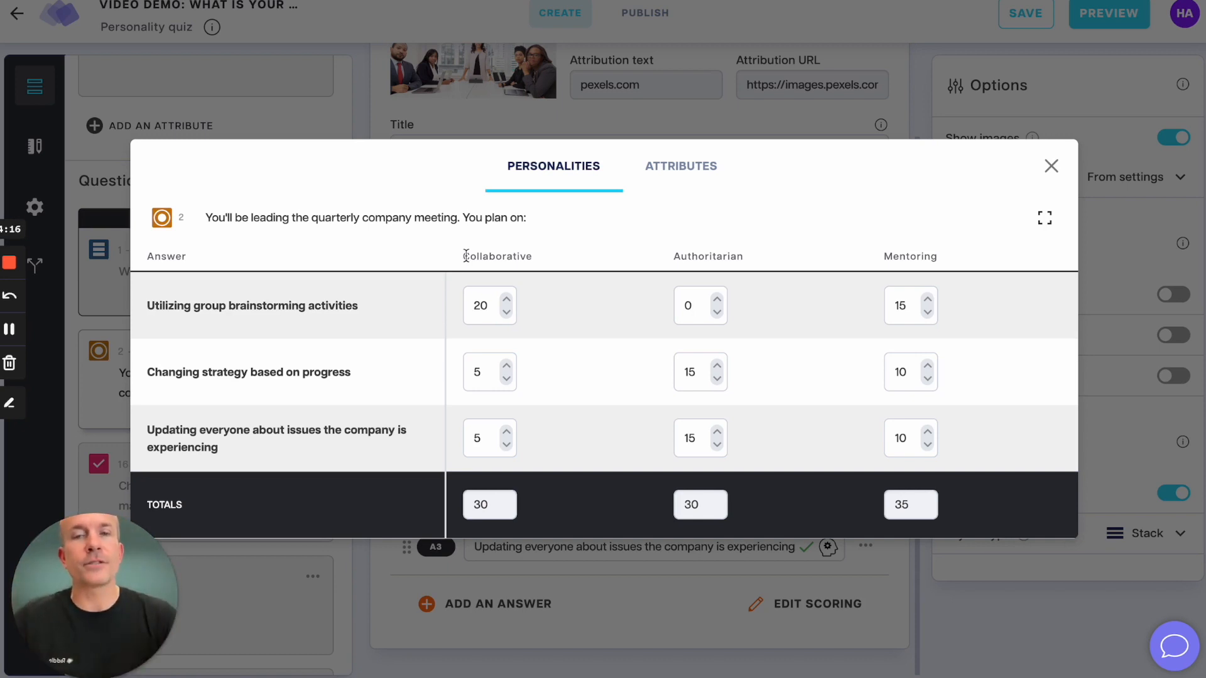
pyautogui.doubleClick(480, 305)
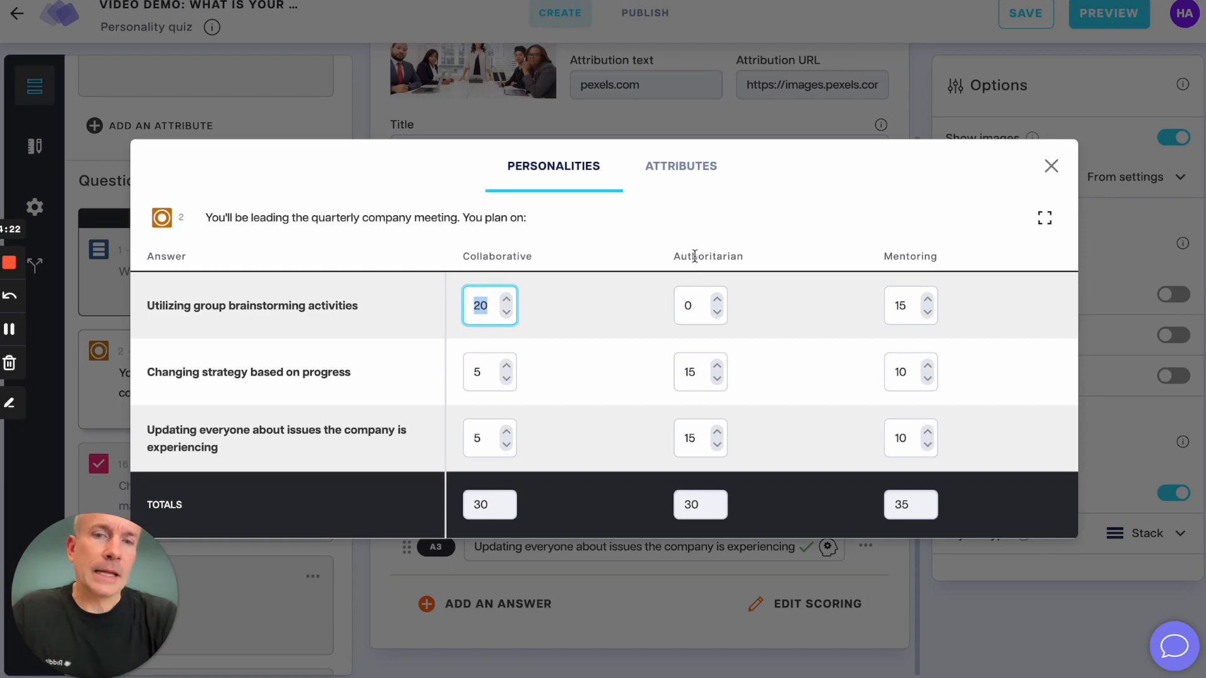
pyautogui.doubleClick(682, 304)
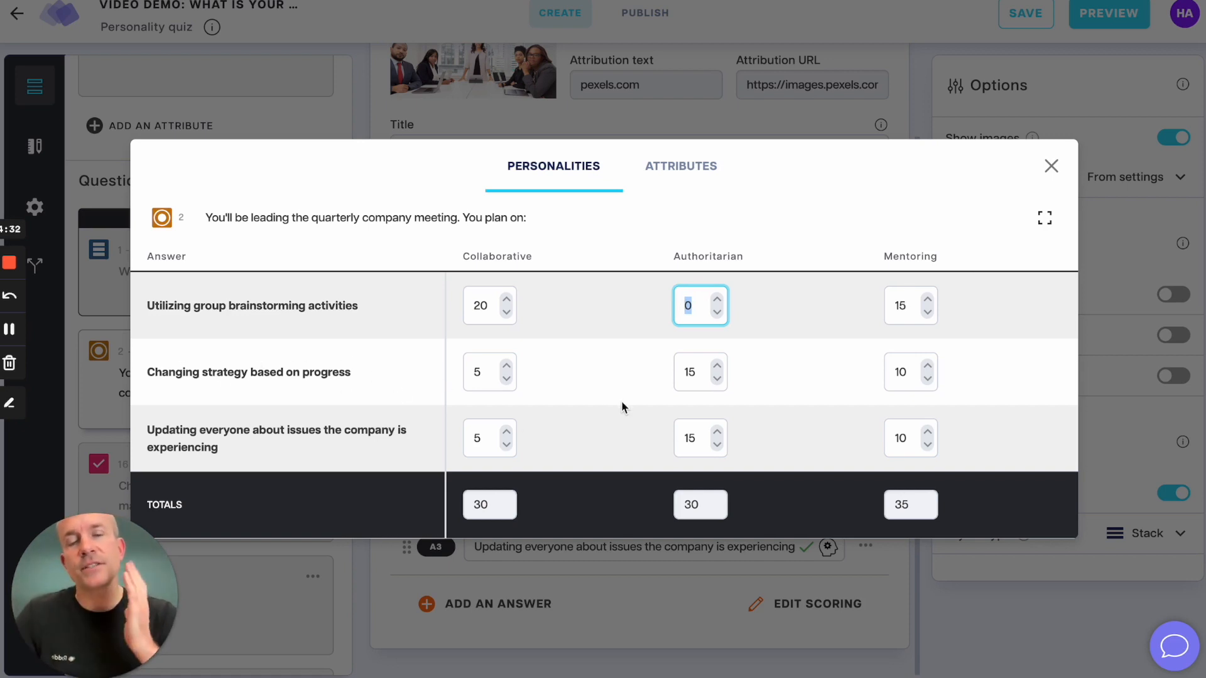
pyautogui.click(684, 373)
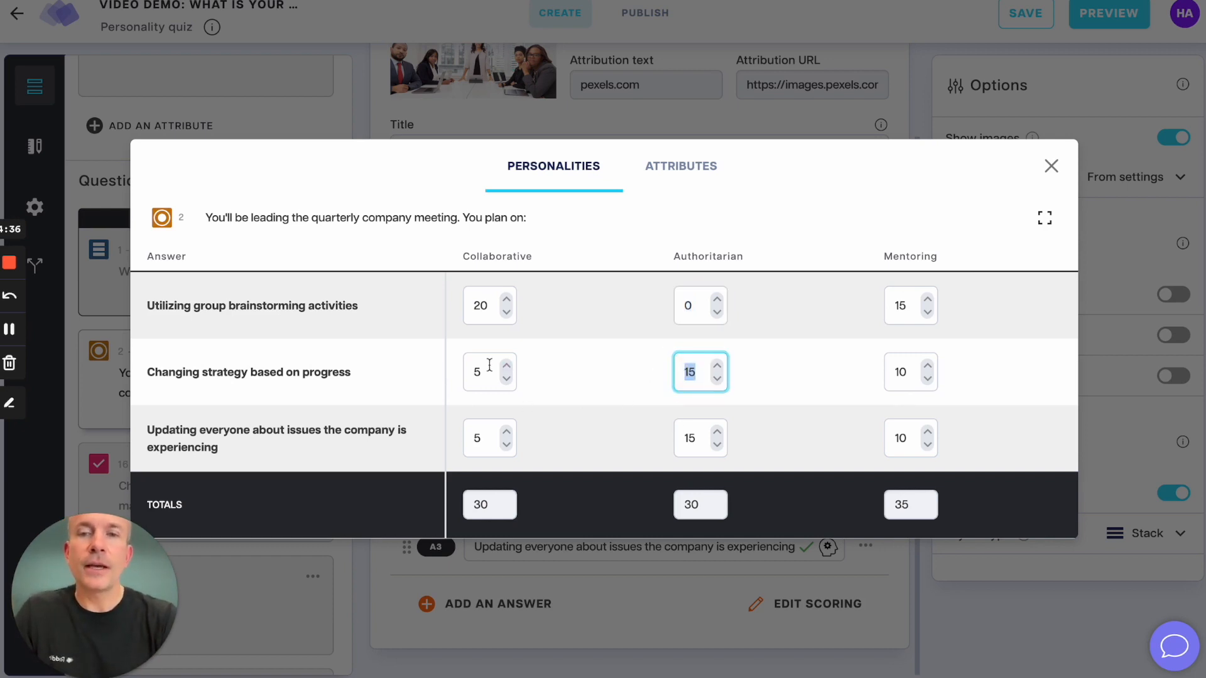
pyautogui.click(496, 506)
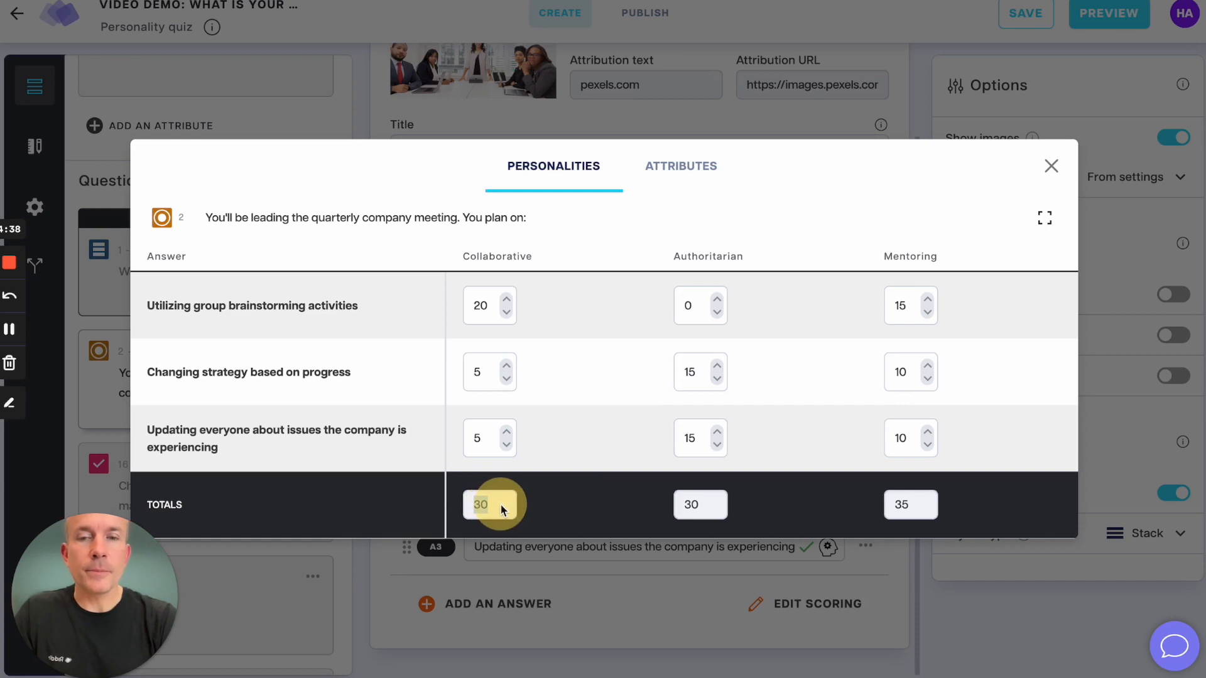
pyautogui.click(692, 506)
pyautogui.click(908, 504)
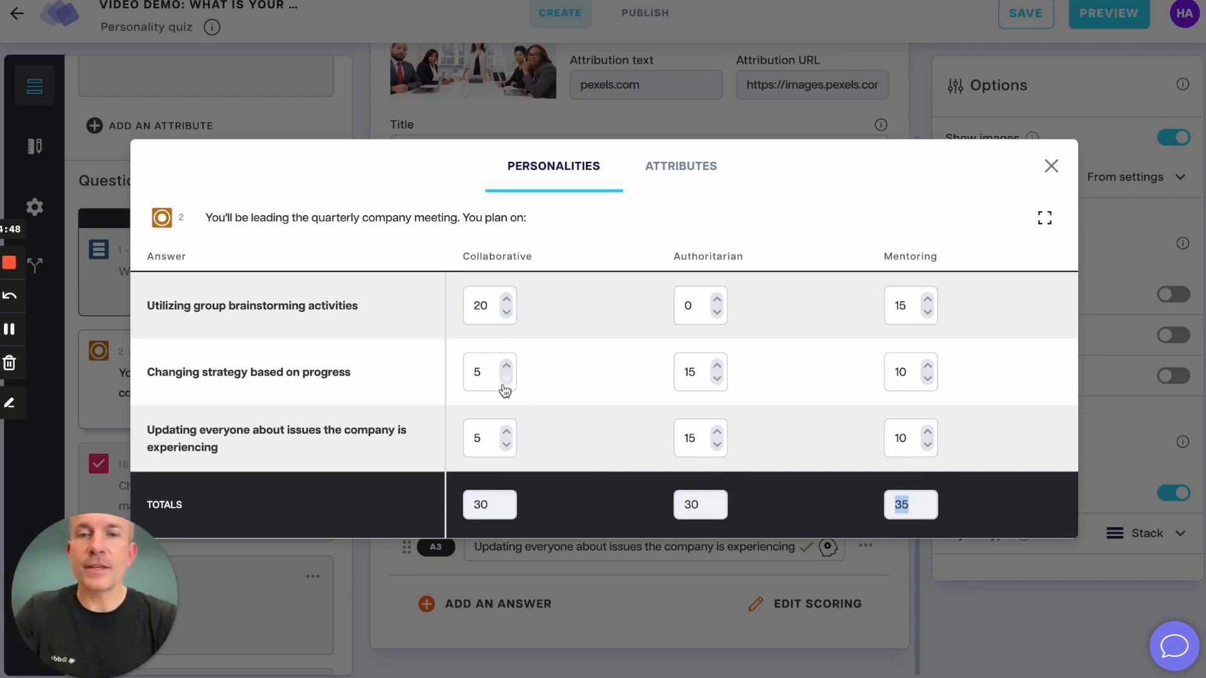
# Step: Try 20 Collaborative points for the "Changing strategy based on progress" answer, and restore the value to 5
pyautogui.moveTo(490, 370); pyautogui.dragTo(385, 368)
pyautogui.write('20')
pyautogui.click(559, 346)
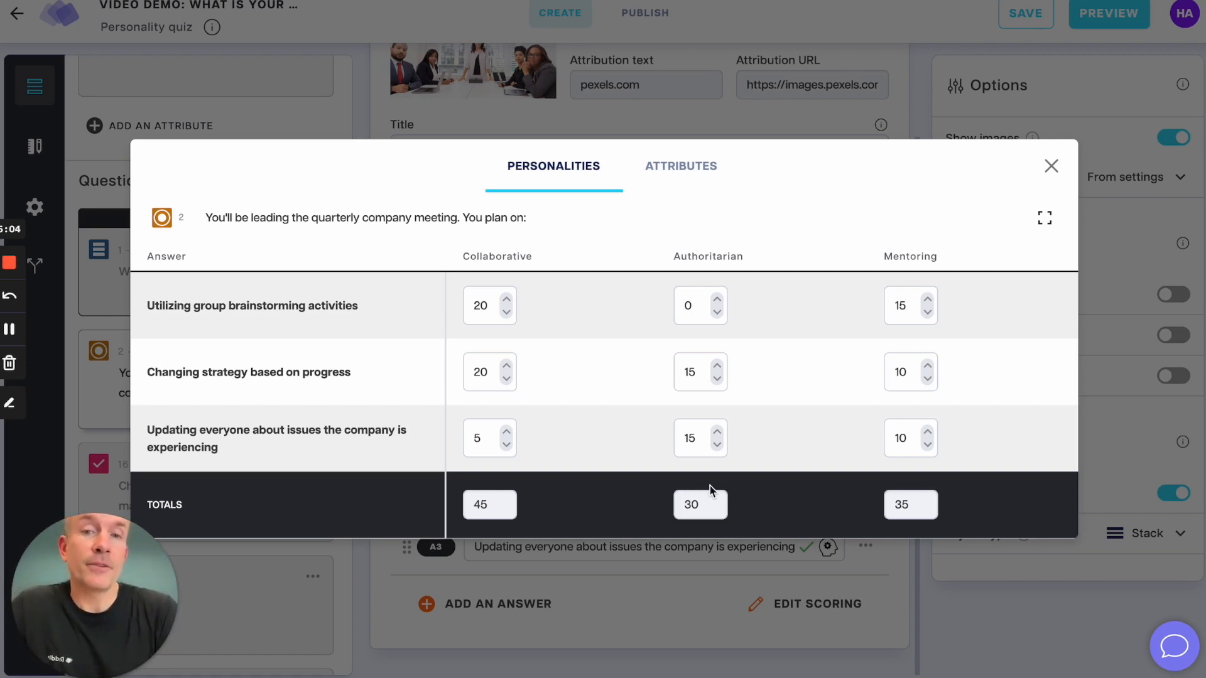
pyautogui.moveTo(495, 376); pyautogui.dragTo(449, 384)
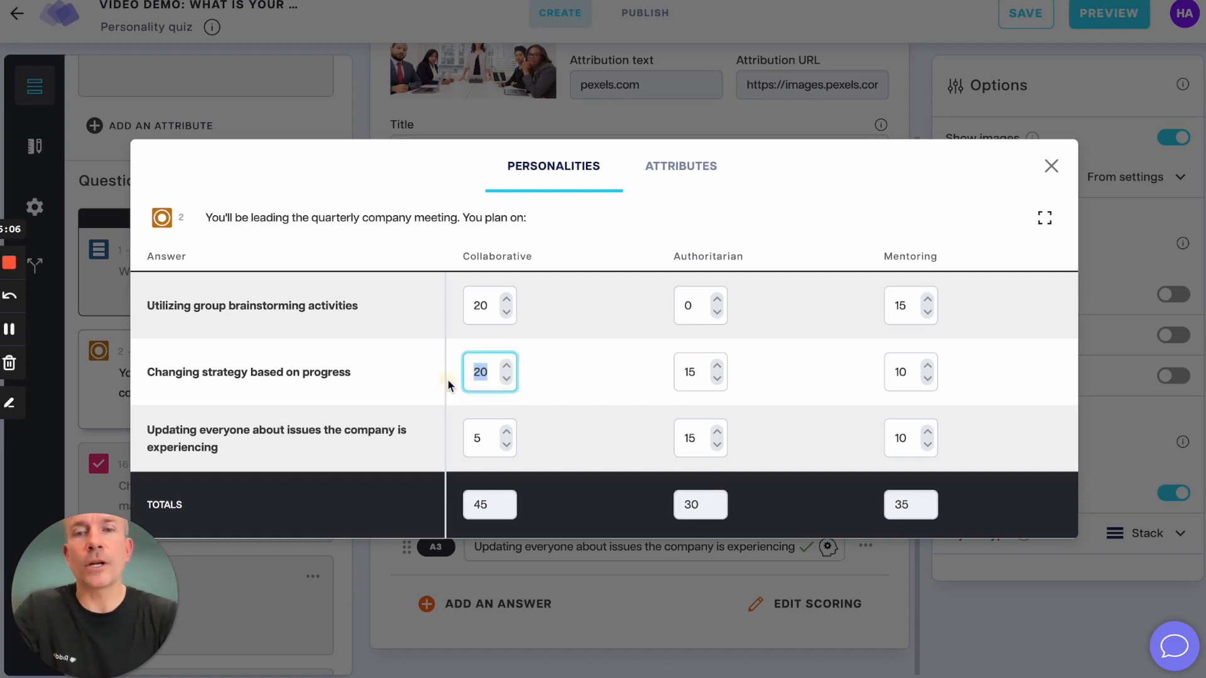
pyautogui.write('5')
pyautogui.click(616, 360)
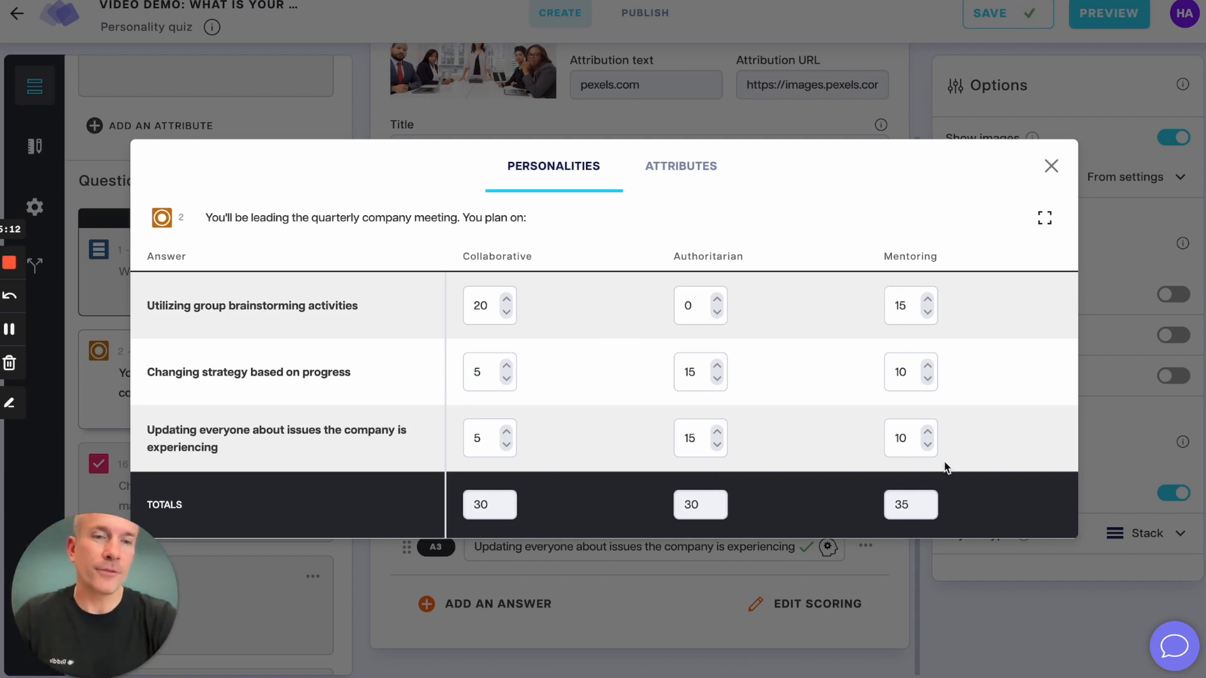
# Step: Lower the Mentoring points for the "Updating everyone about issues the company is experiencing" answer to 5
pyautogui.click(927, 443)
pyautogui.click(927, 444)
pyautogui.click(927, 444)
pyautogui.click(928, 444)
pyautogui.click(928, 444)
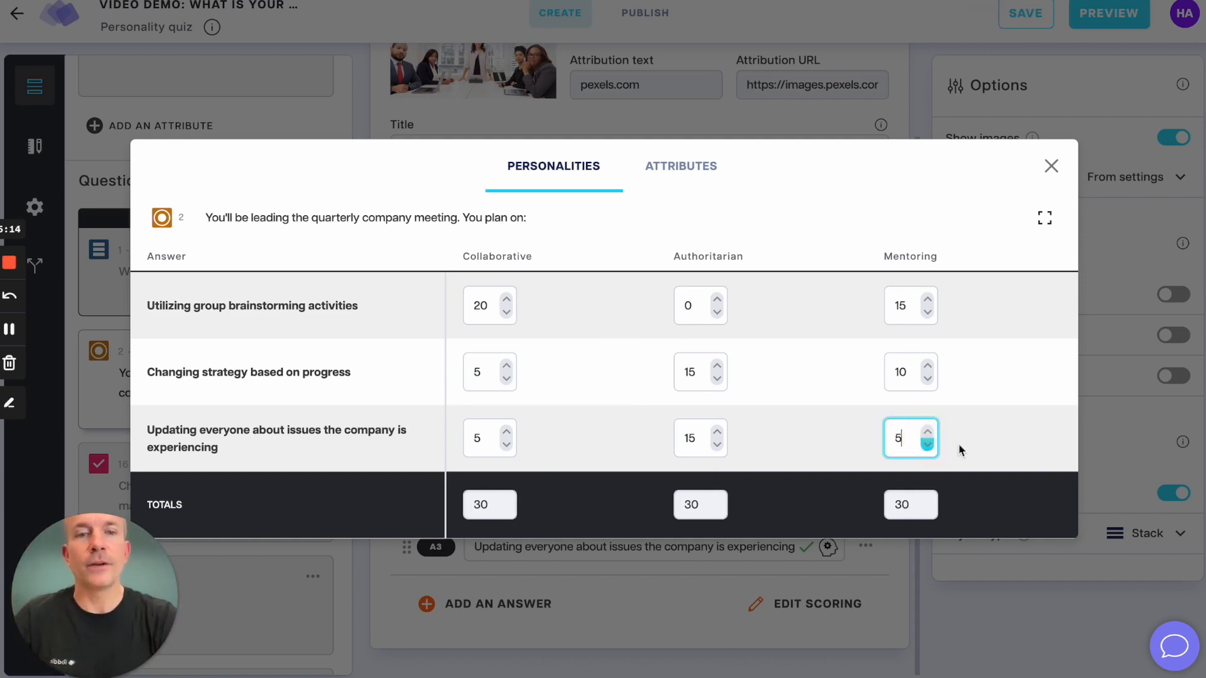
# Step: Review the question's answer scoring for the four attributes and close the scoring dialog
pyautogui.click(674, 176)
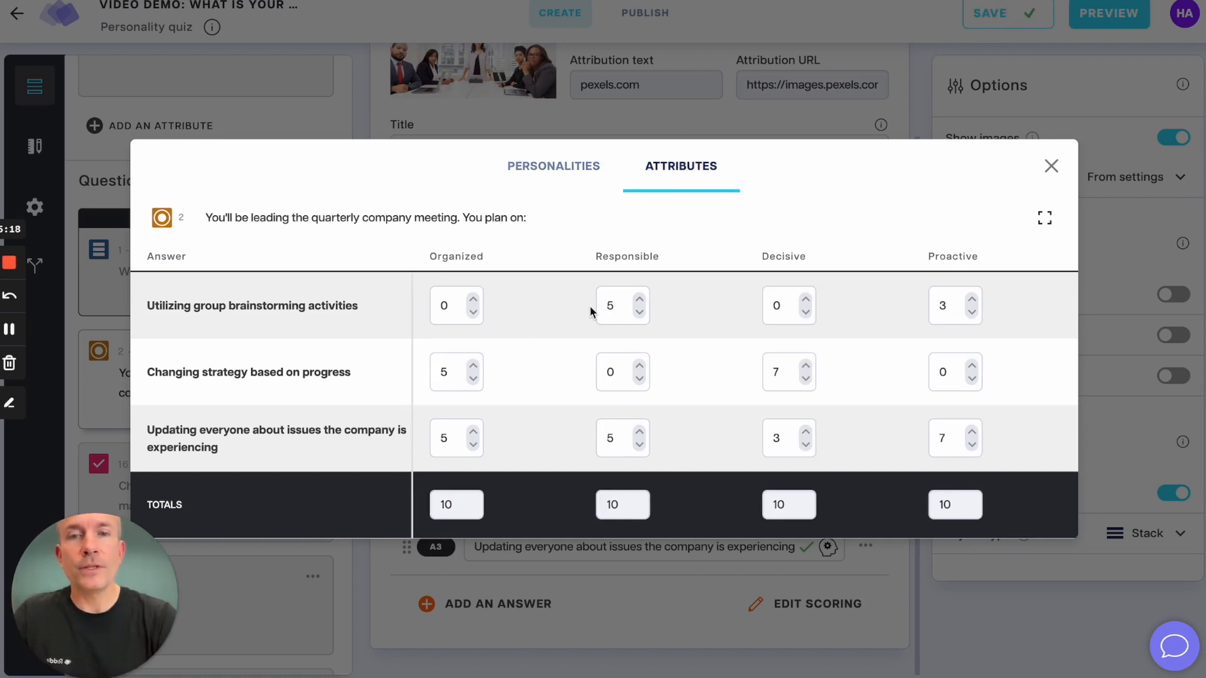
pyautogui.click(270, 301)
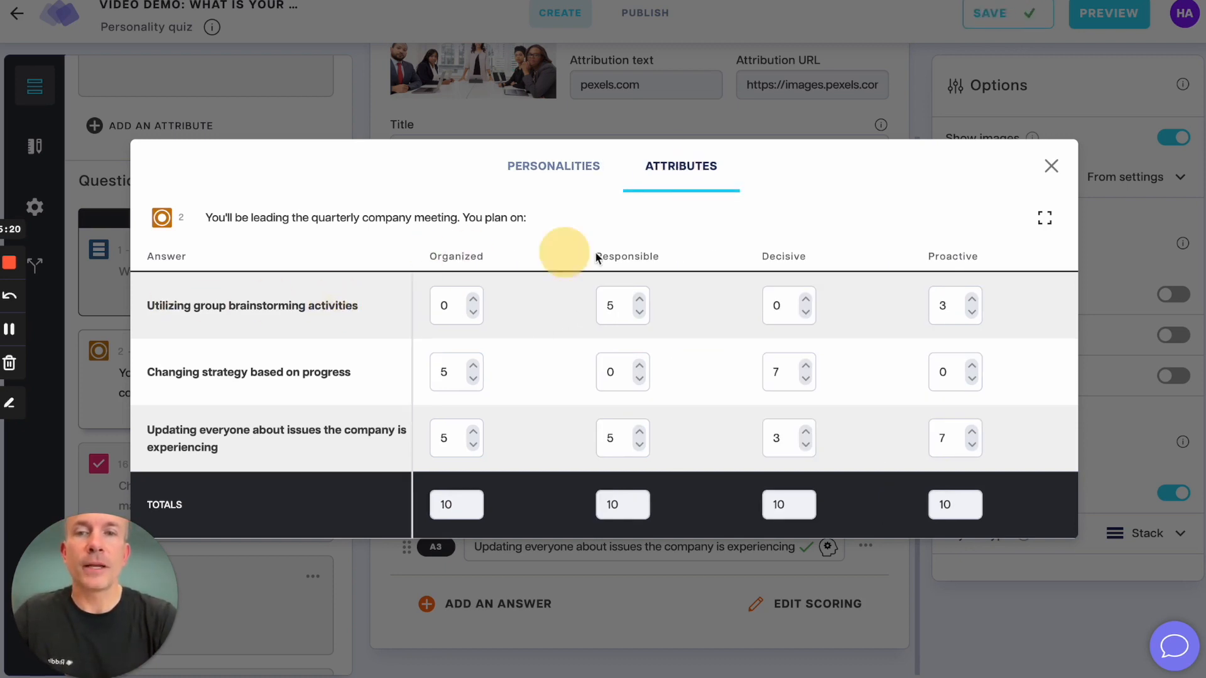
pyautogui.click(1049, 167)
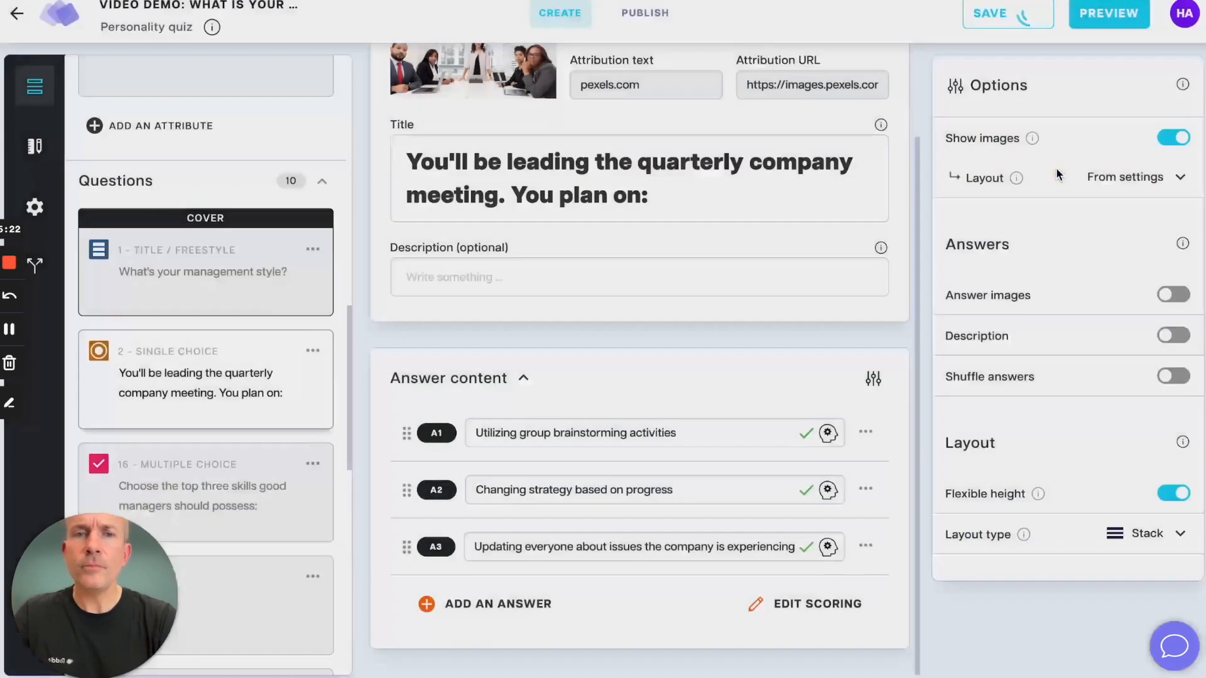
# Step: In the quiz settings, base the personality result calculation on total points achieved across all personalities
pyautogui.click(44, 209)
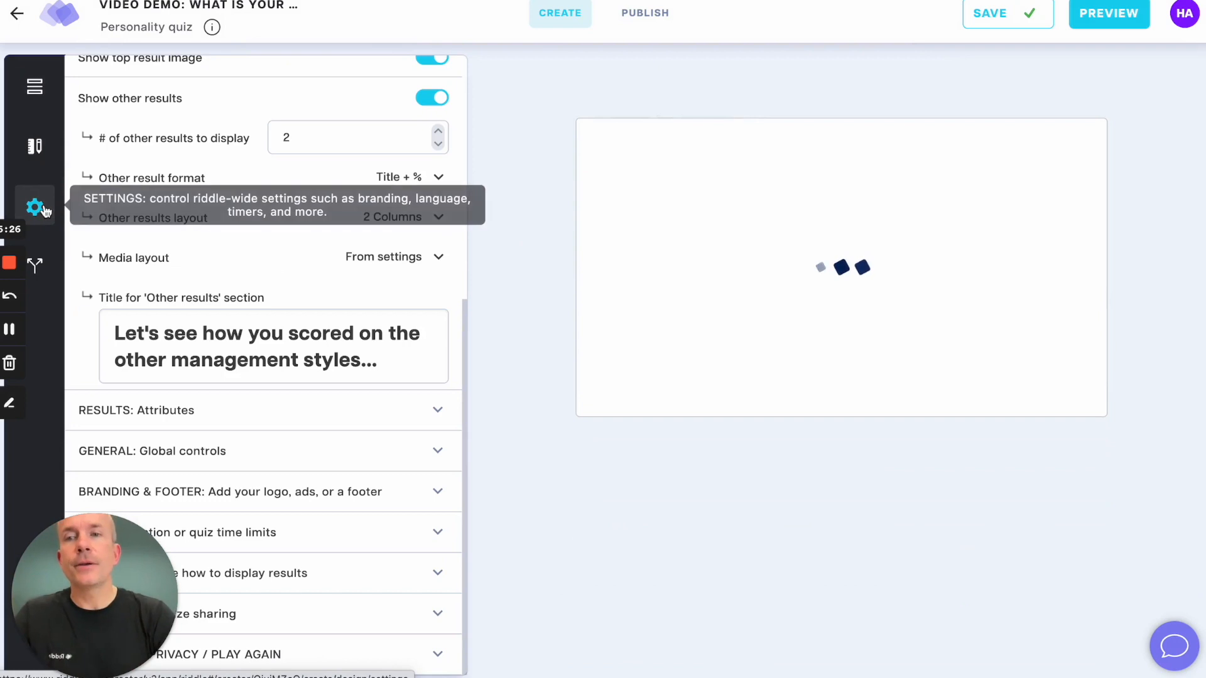
pyautogui.scroll(5, 170, 156)
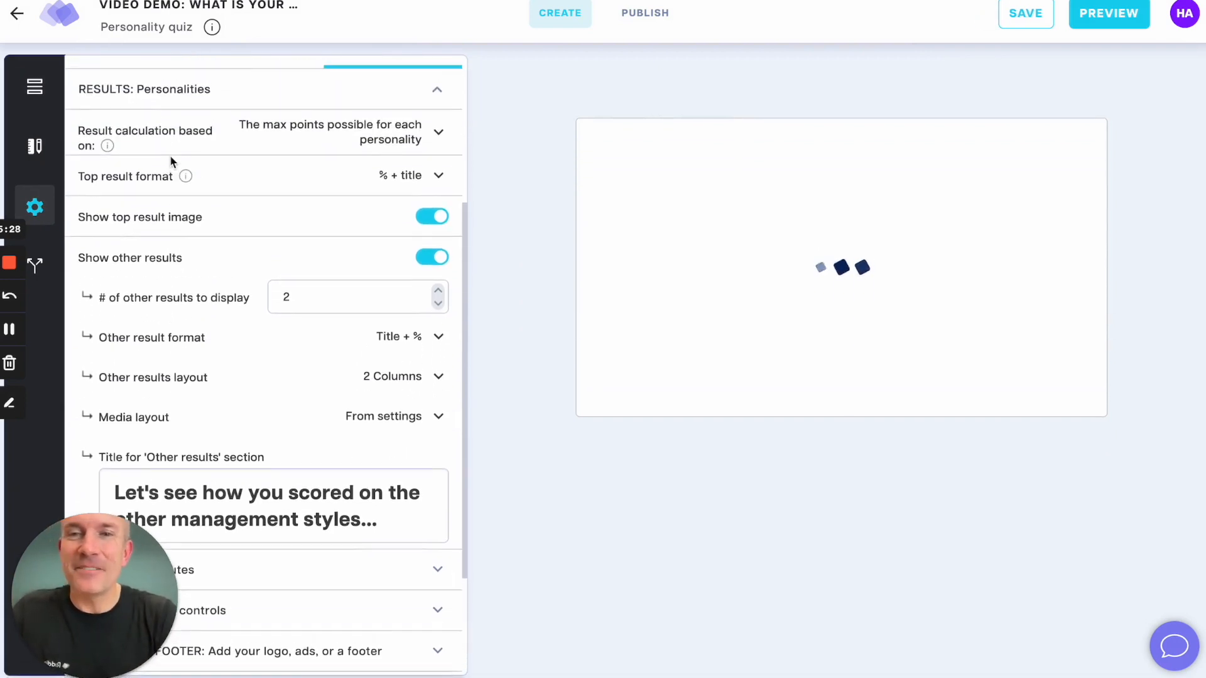
pyautogui.scroll(-1, 170, 162)
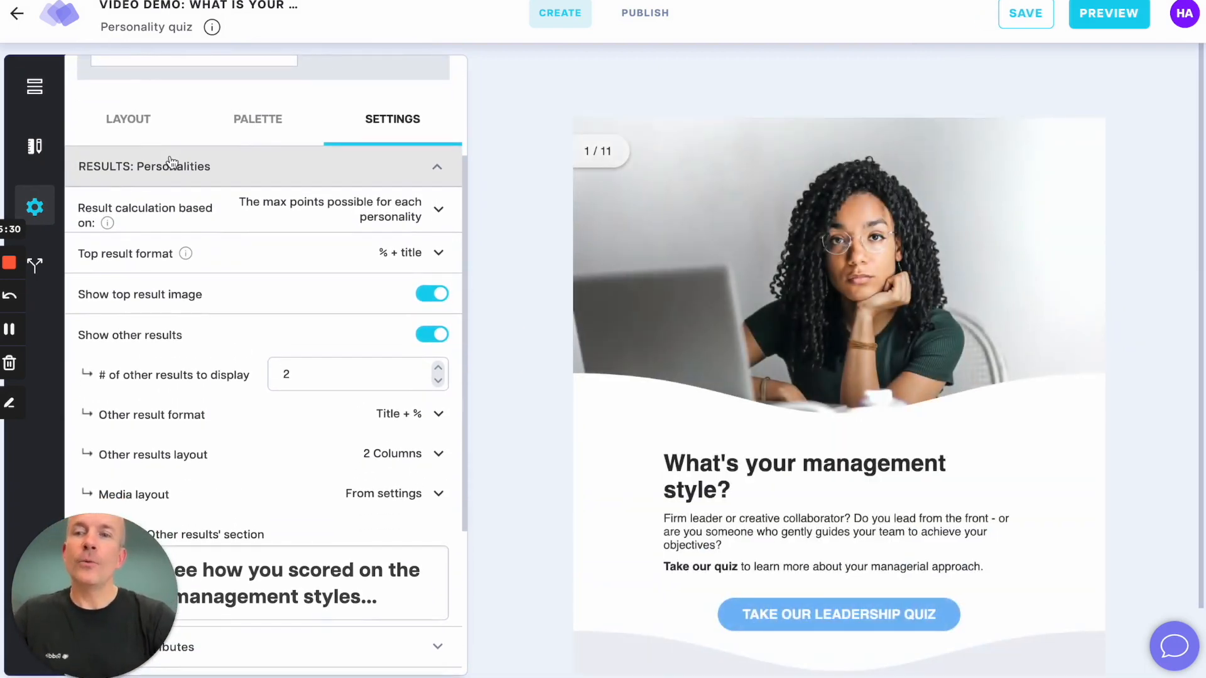
pyautogui.click(438, 167)
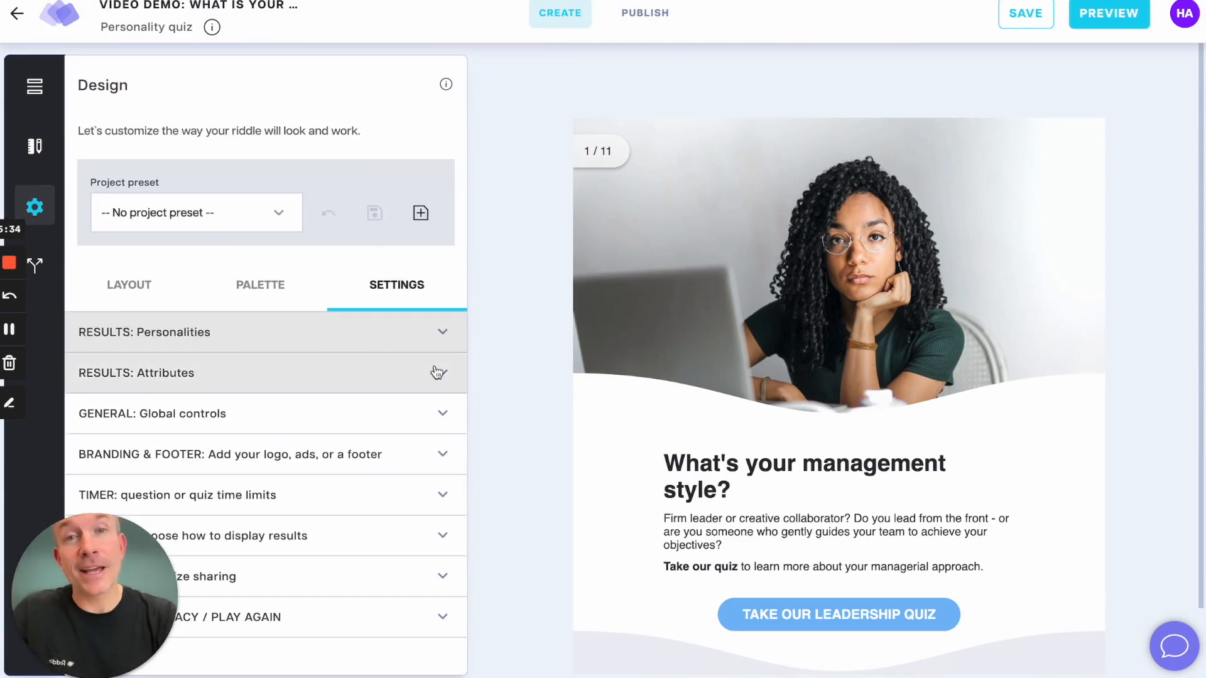
pyautogui.click(442, 331)
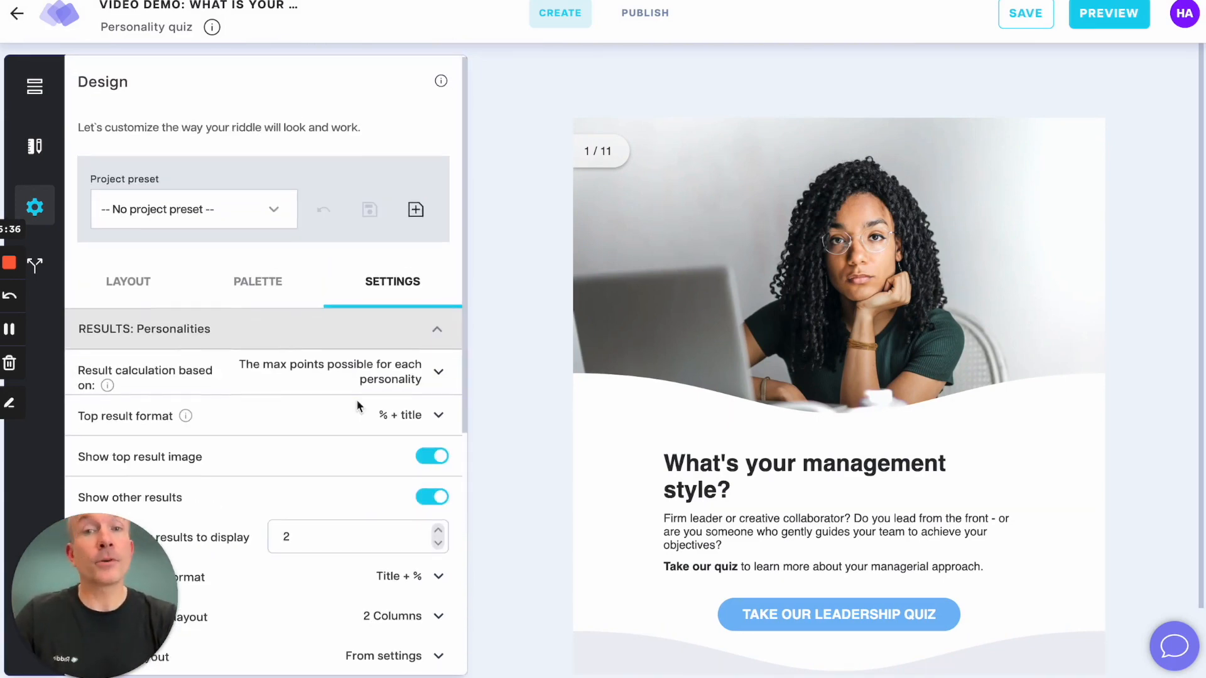
pyautogui.scroll(-3, 357, 402)
pyautogui.click(358, 164)
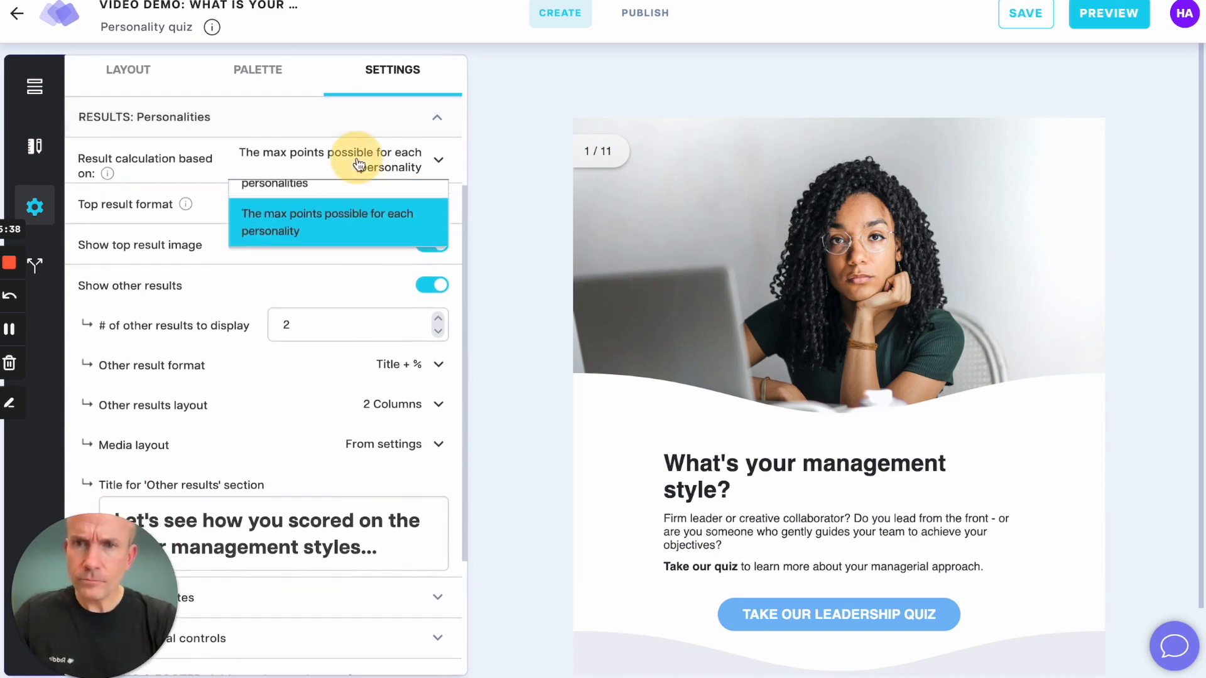
pyautogui.click(343, 204)
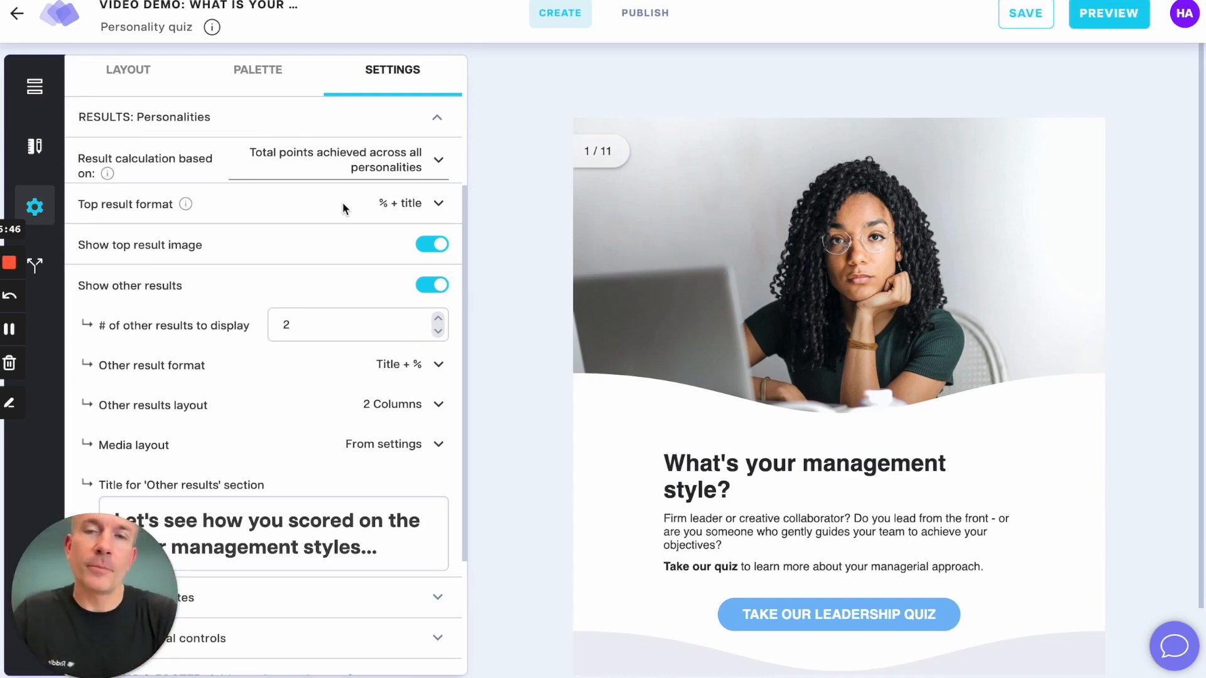
pyautogui.click(391, 165)
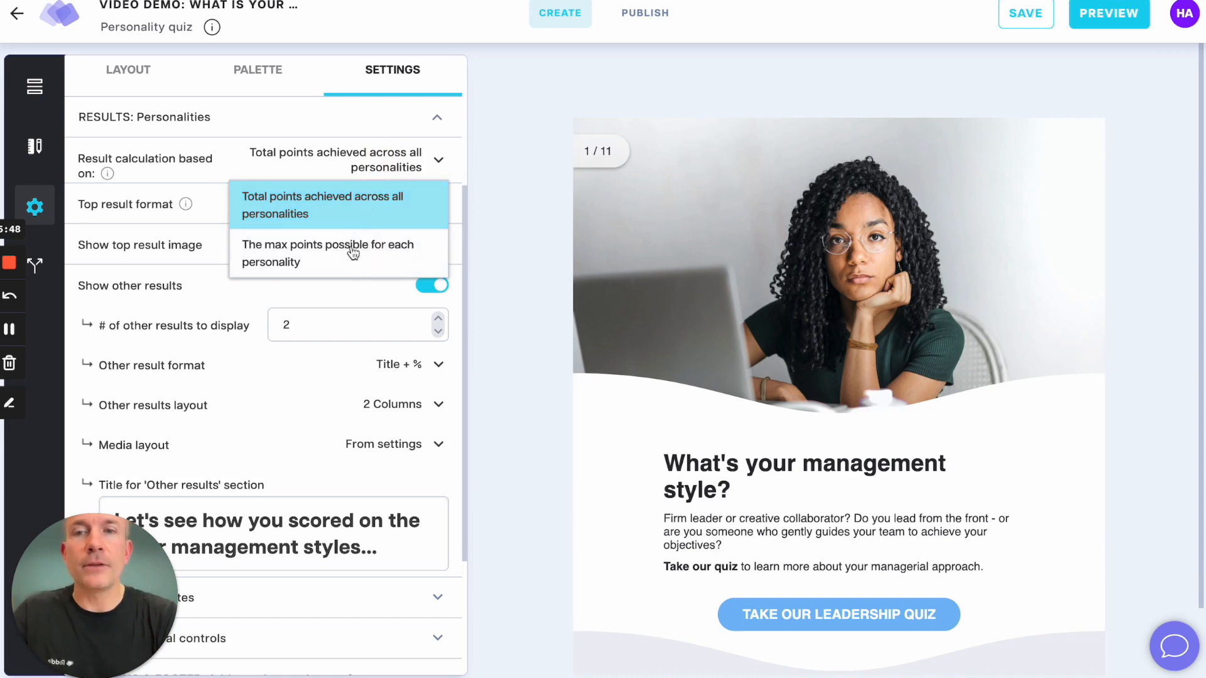
pyautogui.click(450, 157)
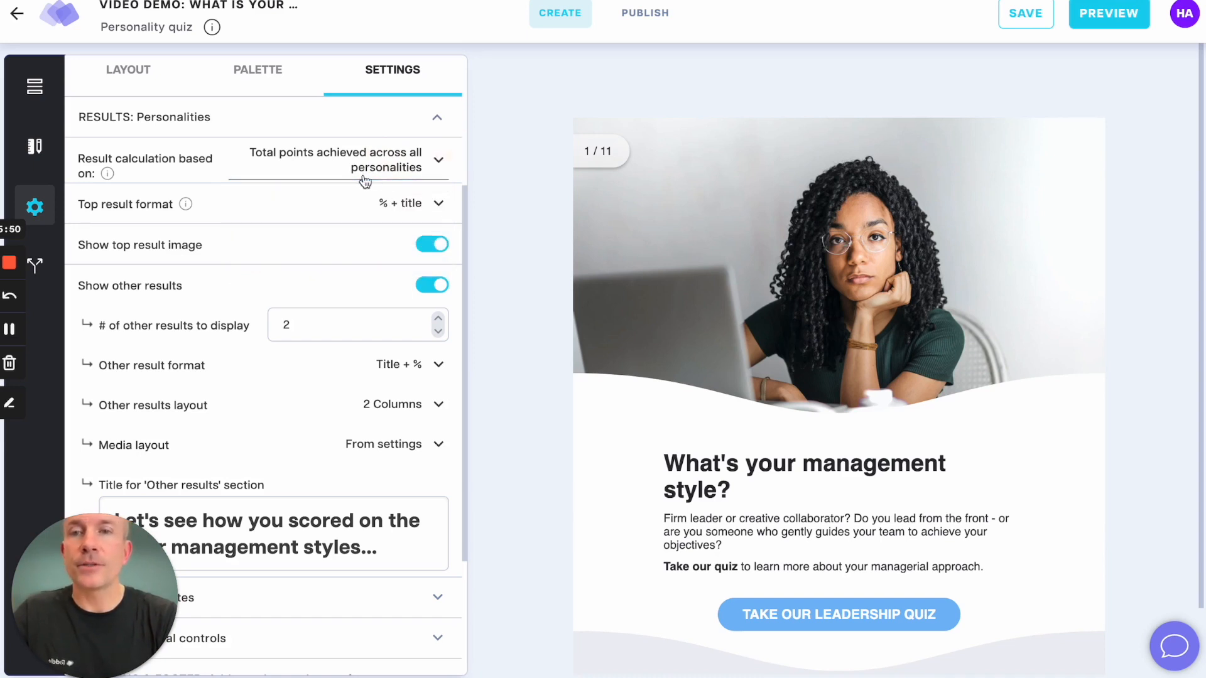
# Step: Check the top result format options, and try hiding the other personality results before showing them again
pyautogui.click(408, 214)
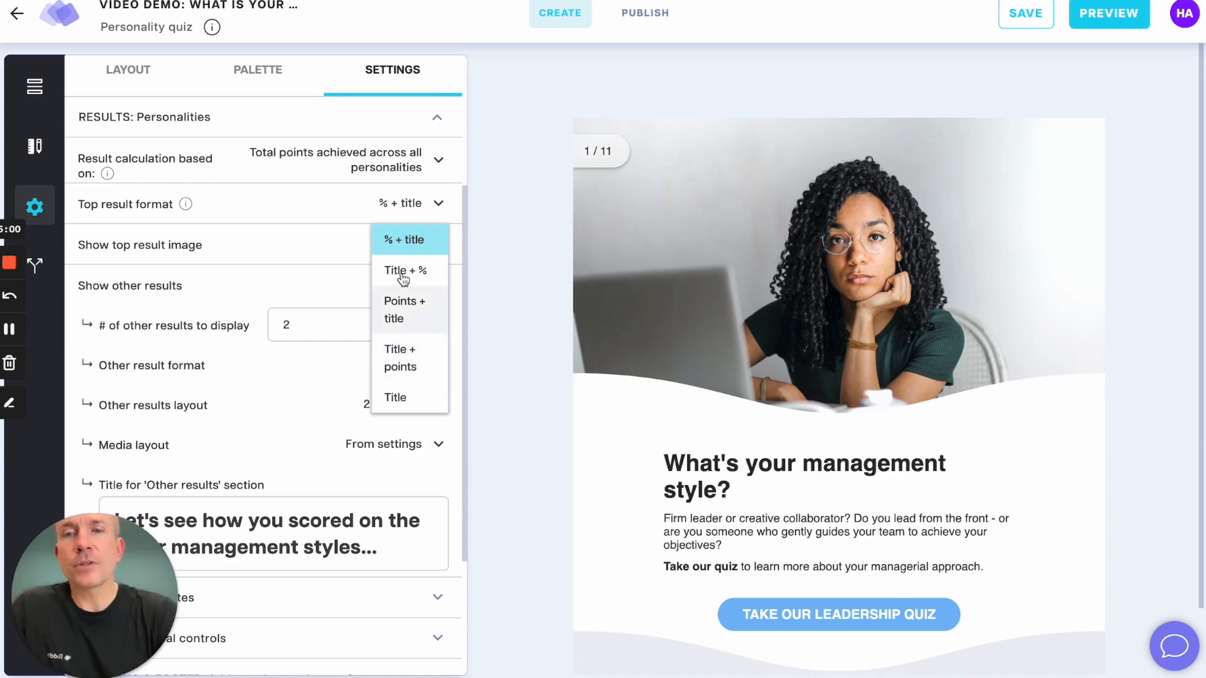
pyautogui.click(345, 243)
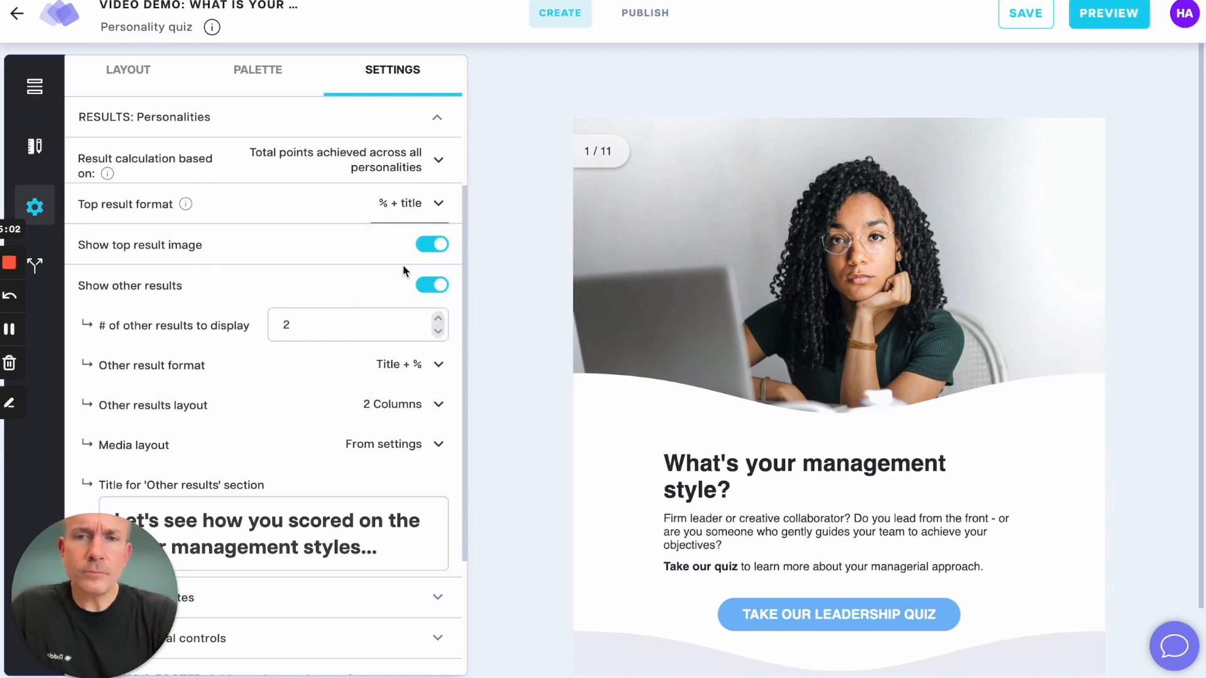
pyautogui.click(439, 288)
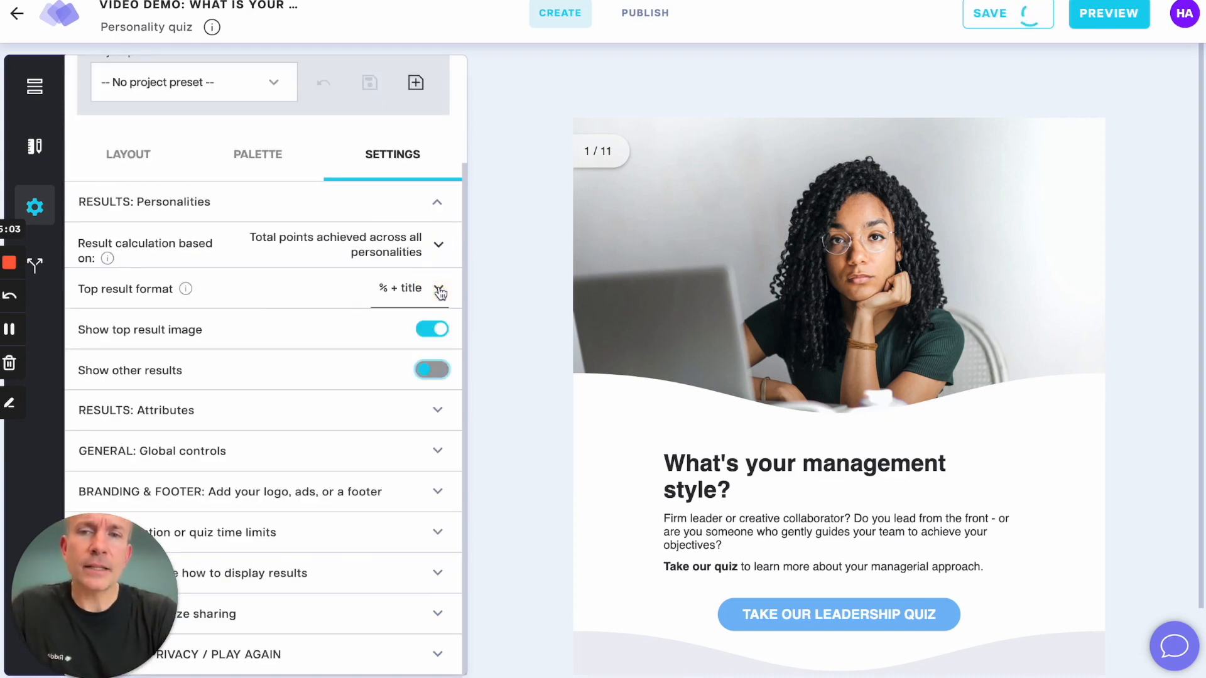
pyautogui.click(432, 371)
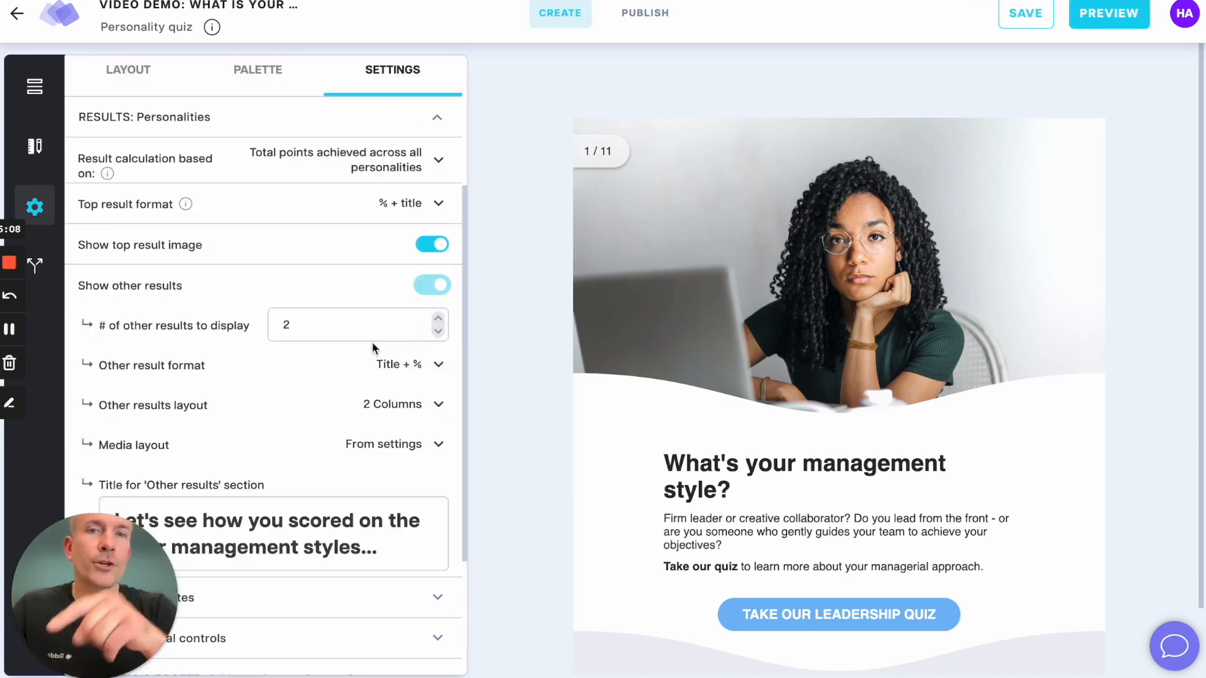
pyautogui.click(438, 288)
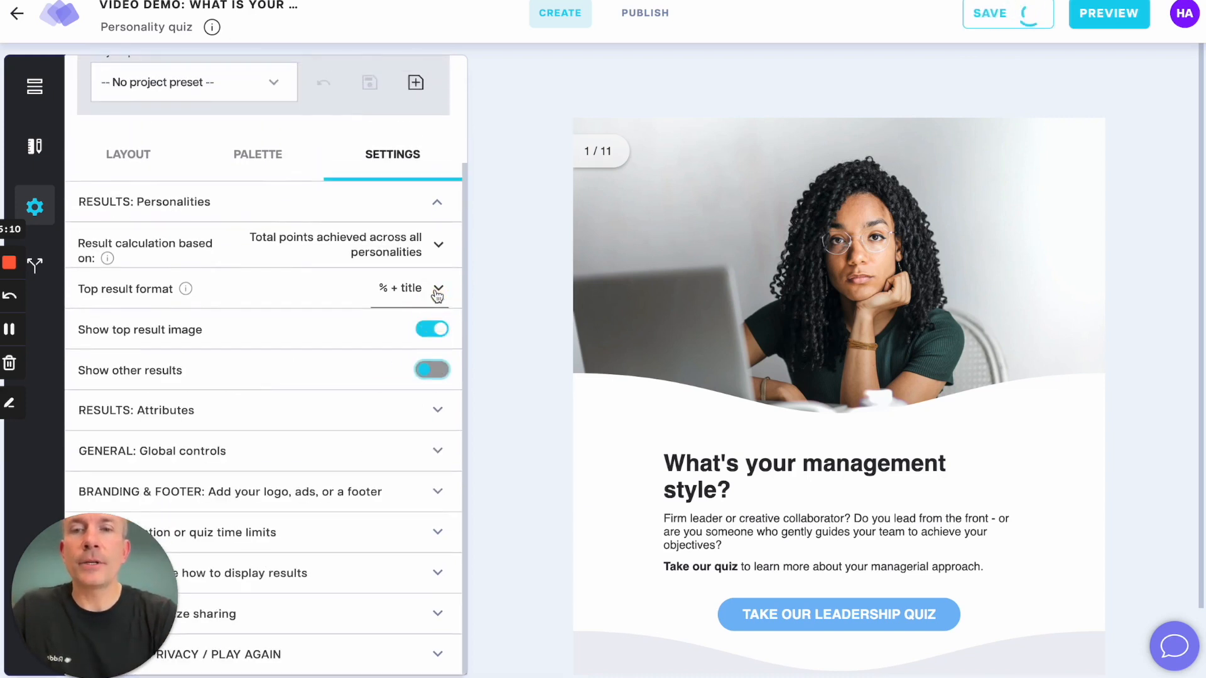
pyautogui.click(432, 370)
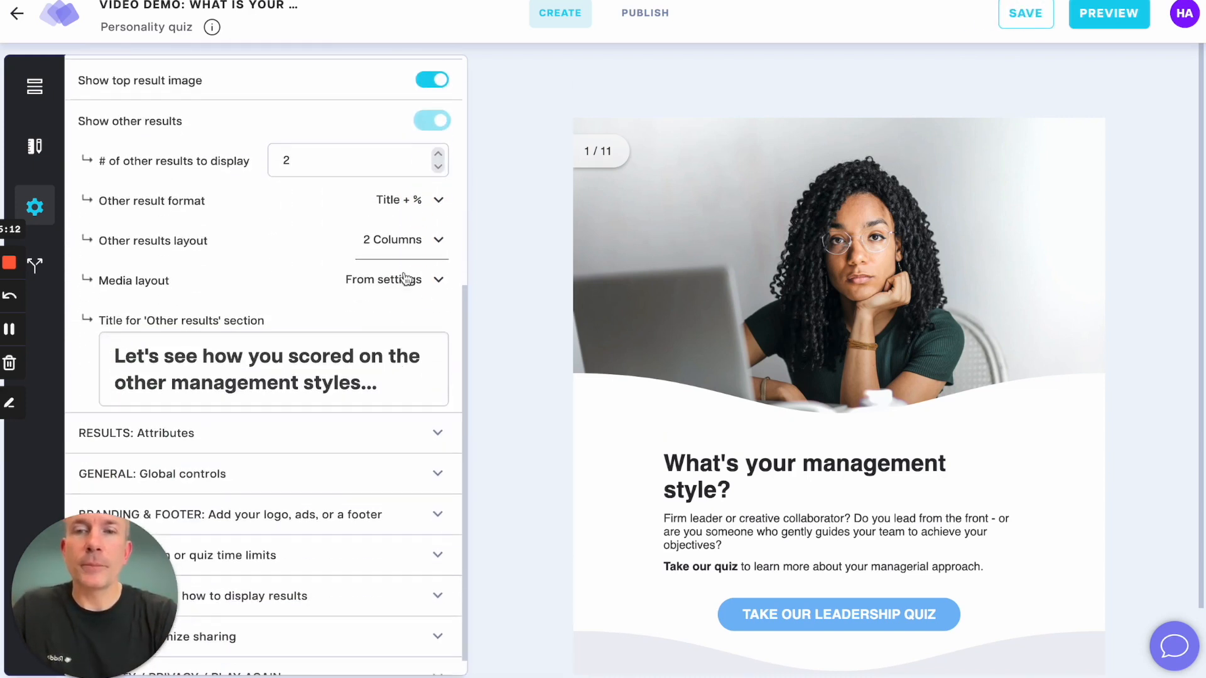
# Step: Review the format options and section title for other results, and open the attribute results settings
pyautogui.click(404, 199)
pyautogui.click(337, 202)
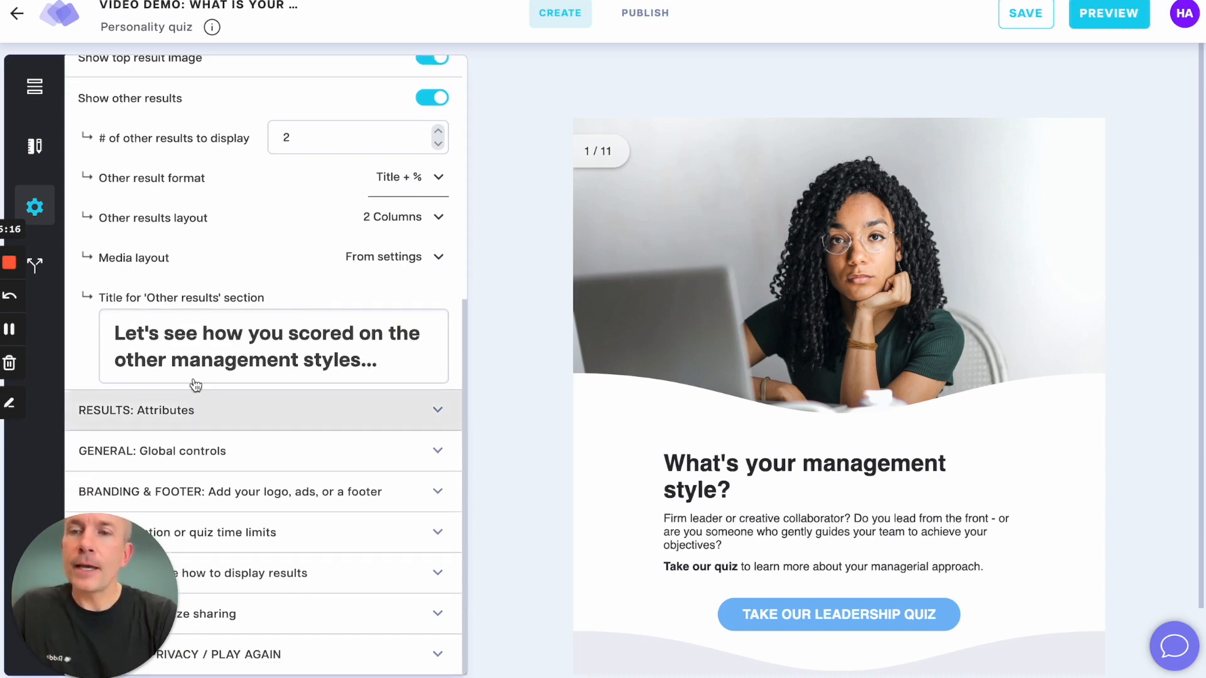
pyautogui.moveTo(116, 333); pyautogui.dragTo(373, 362)
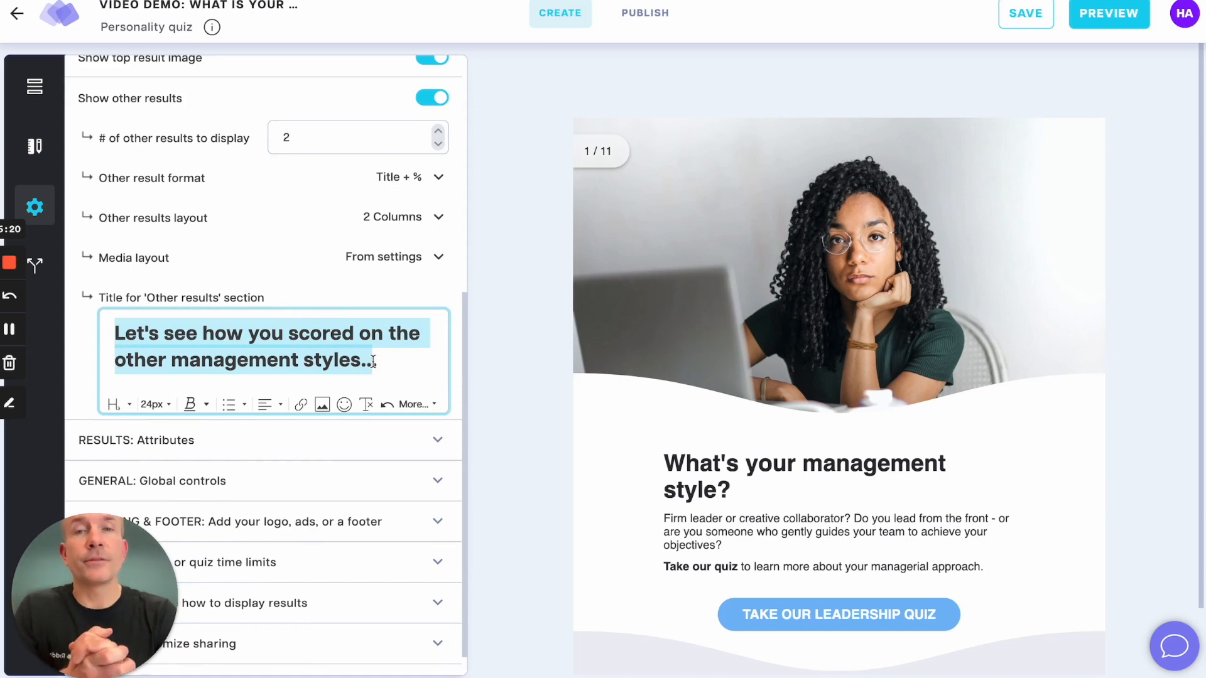
pyautogui.click(277, 443)
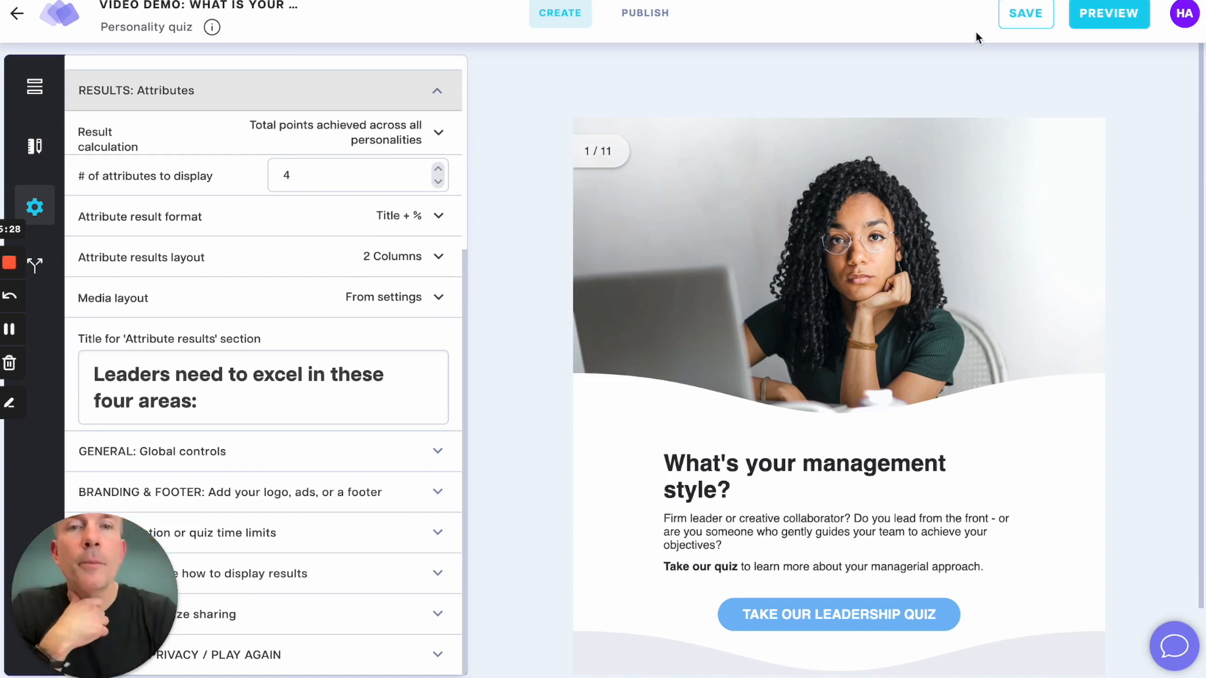
pyautogui.click(9, 331)
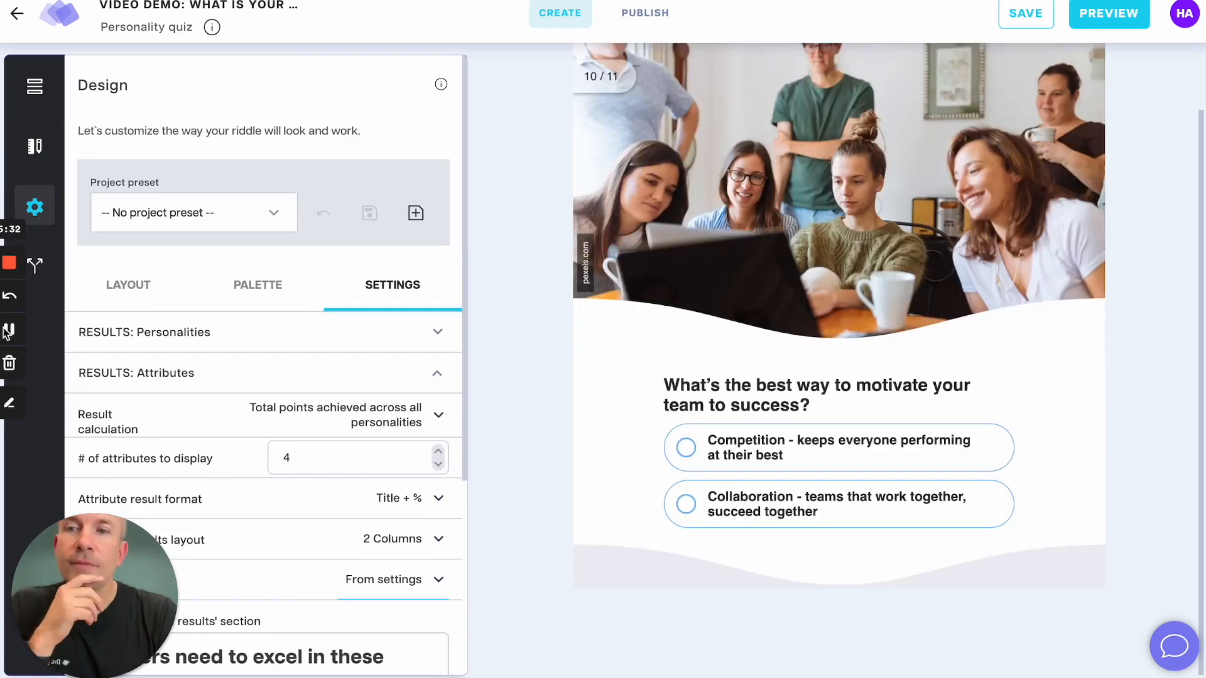
# Step: Answer the team motivation question with "Competition - keeps everyone performing at their best" in the preview and read the top management style result
pyautogui.click(727, 448)
pyautogui.click(824, 577)
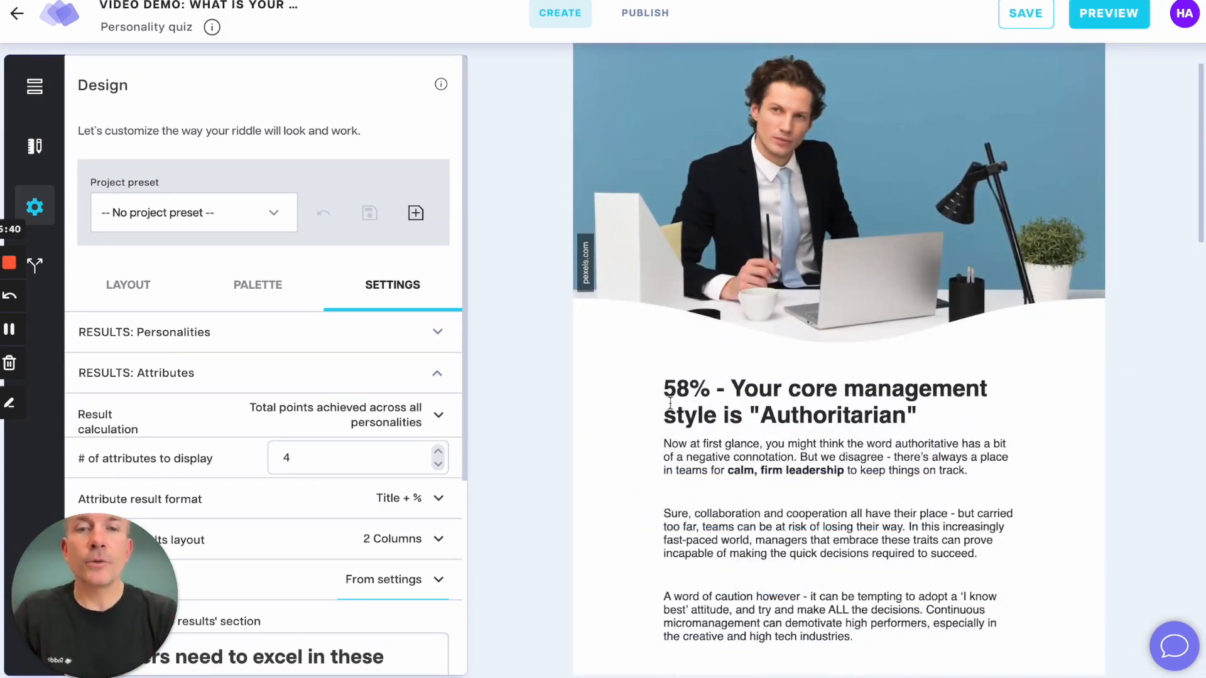
pyautogui.moveTo(666, 387); pyautogui.dragTo(952, 412)
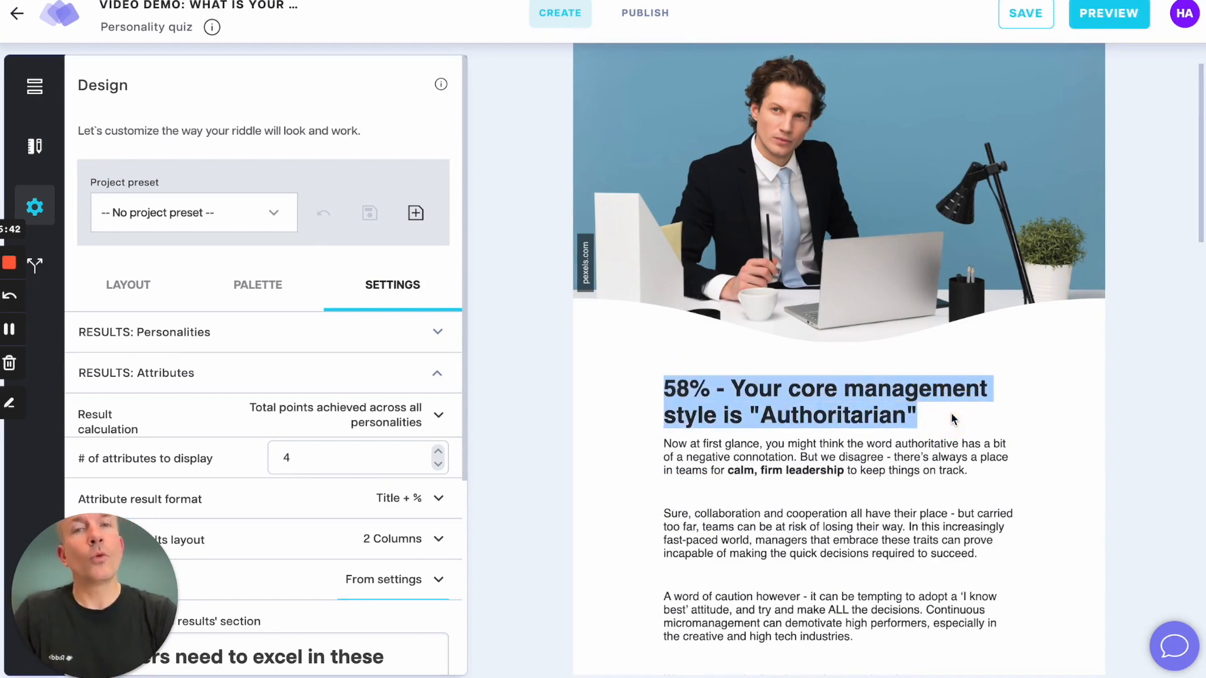
pyautogui.scroll(-3, 951, 413)
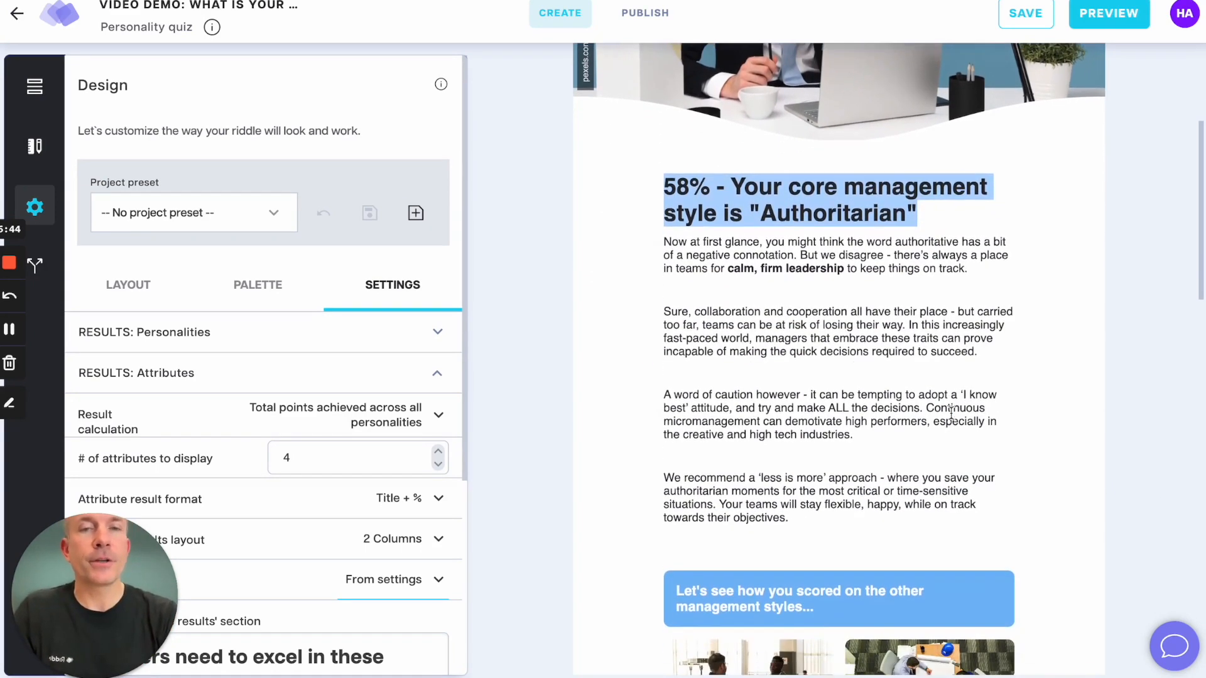
# Step: Examine the titles, percentages and descriptions of the Mentoring and Collaborative results in the other management styles section
pyautogui.scroll(-2, 951, 414)
pyautogui.scroll(-3, 675, 327)
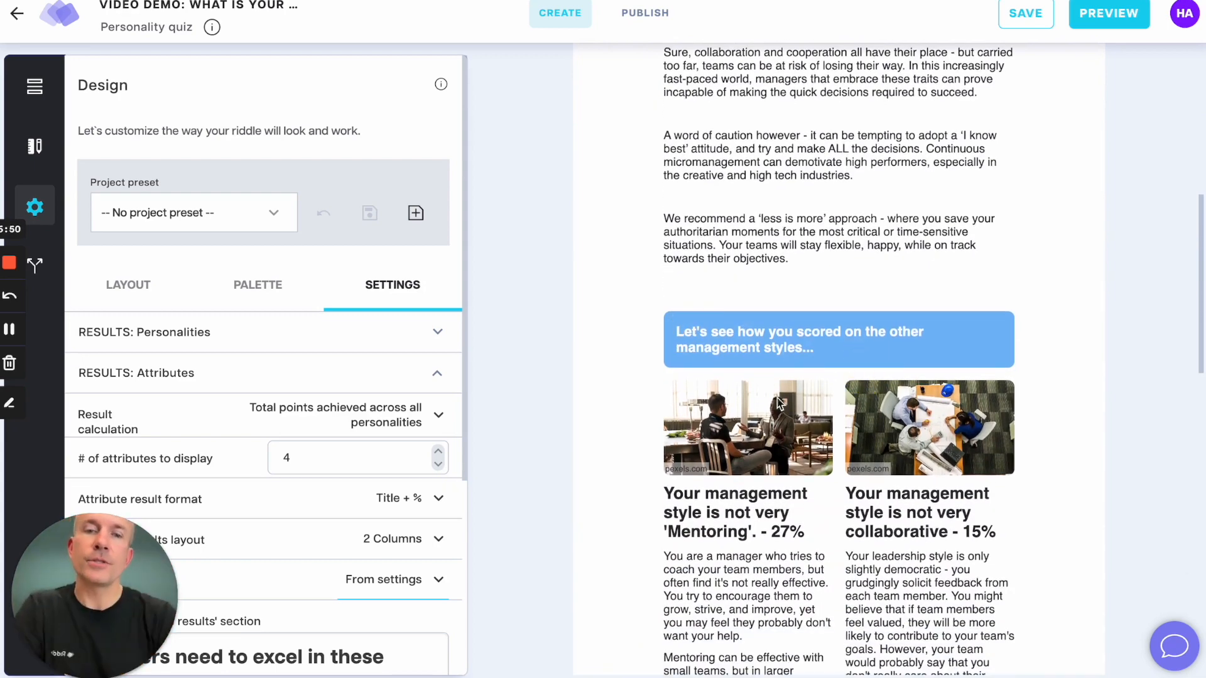
pyautogui.scroll(-3, 716, 464)
pyautogui.moveTo(666, 294); pyautogui.dragTo(793, 342)
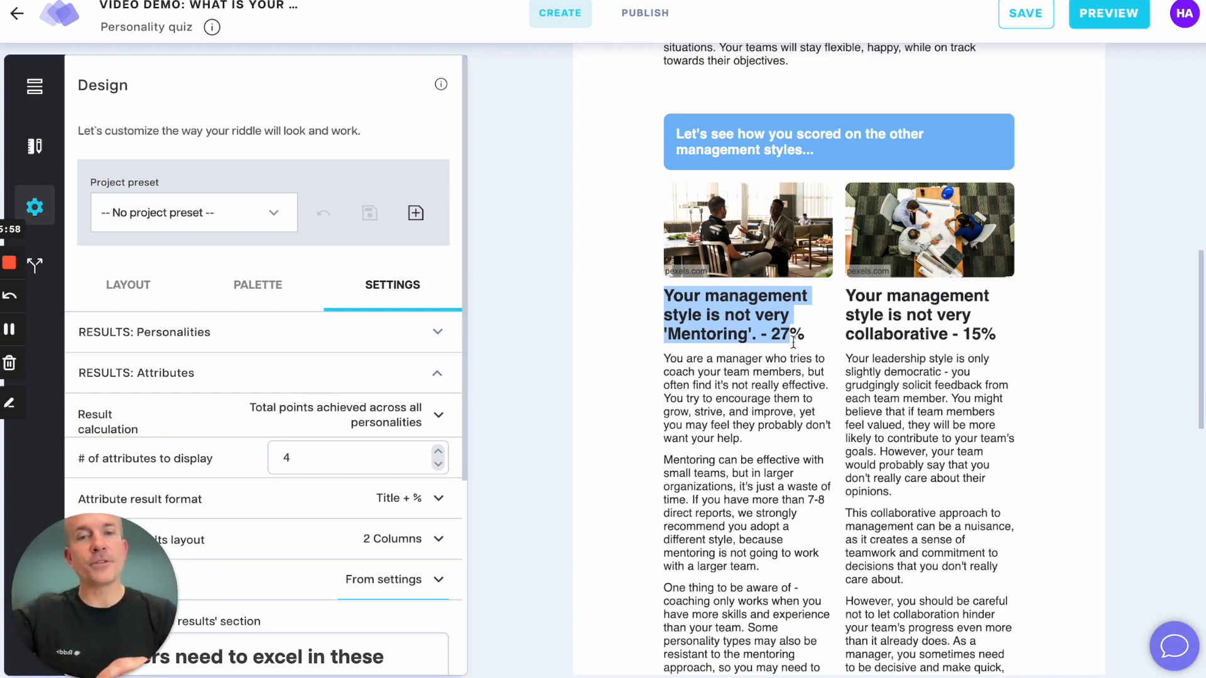
pyautogui.moveTo(670, 359); pyautogui.dragTo(777, 514)
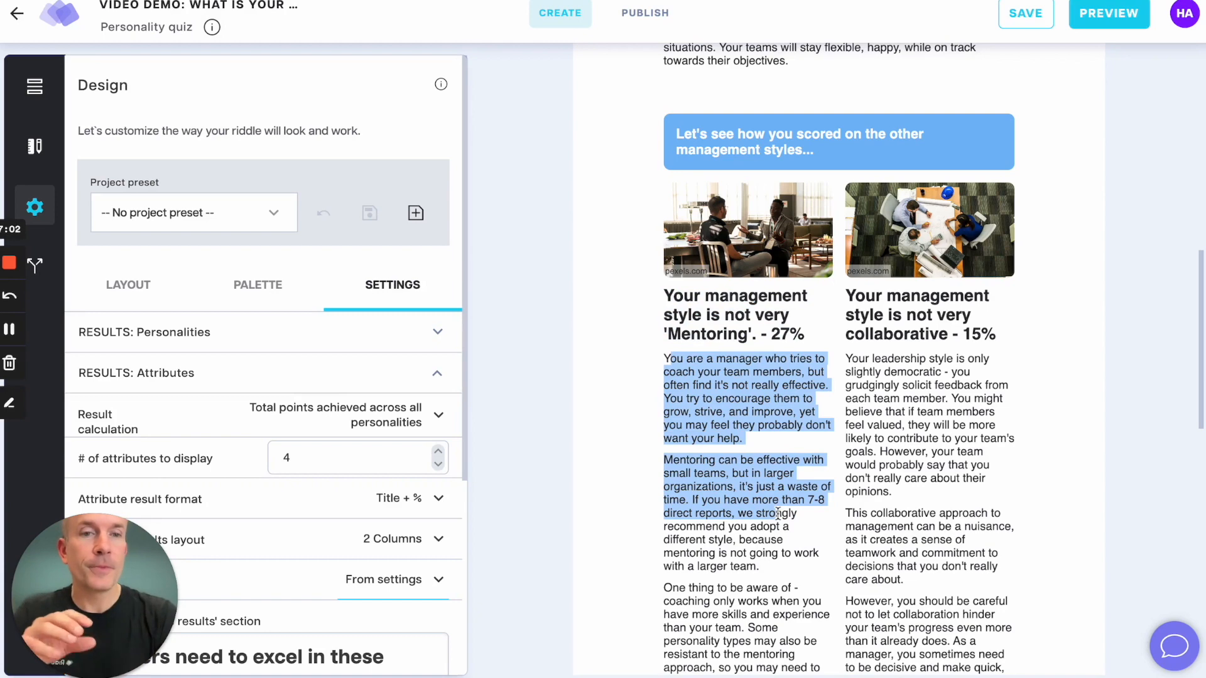
pyautogui.click(970, 333)
pyautogui.moveTo(970, 333); pyautogui.dragTo(997, 334)
# Step: Examine the attribute results for Decisive, Organized, Responsible and Proactive on the previewed result page
pyautogui.scroll(-3, 878, 400)
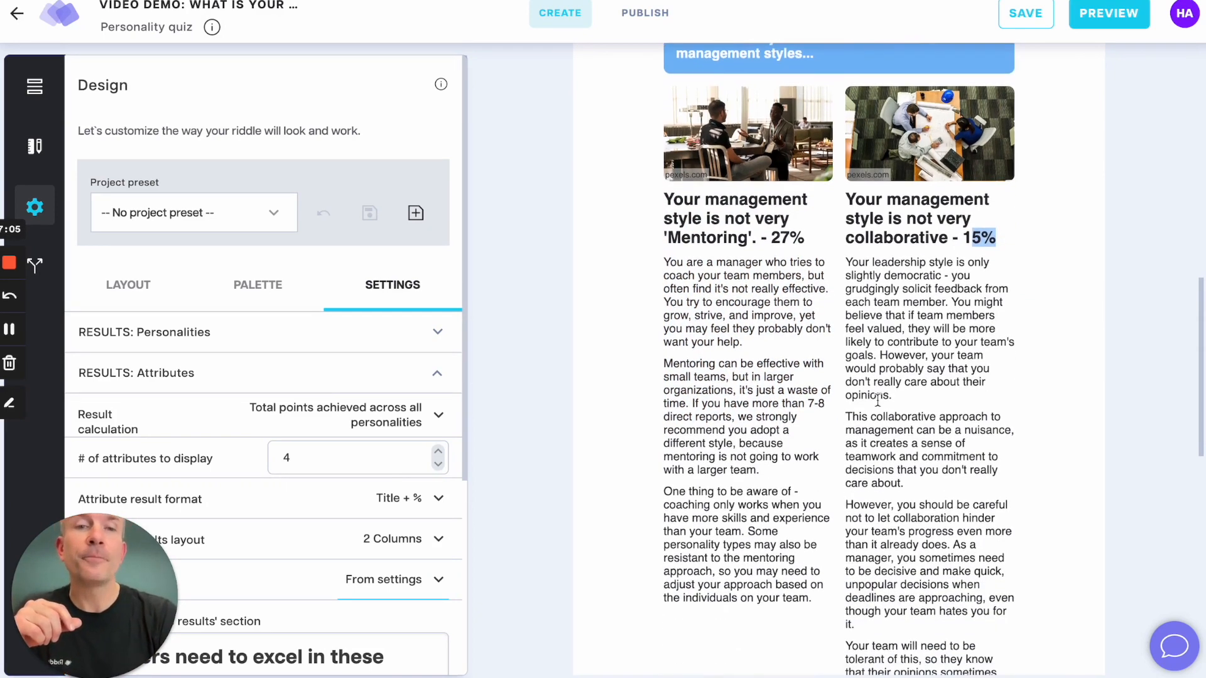
pyautogui.scroll(-10, 878, 400)
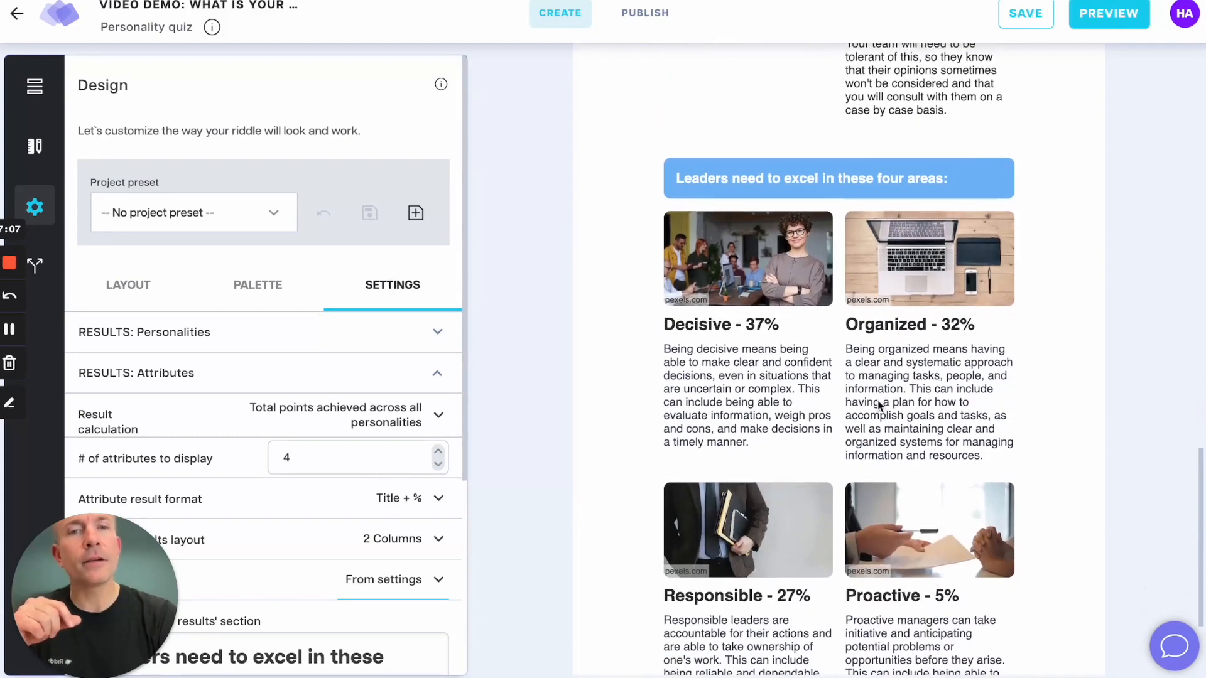
pyautogui.scroll(-1, 879, 405)
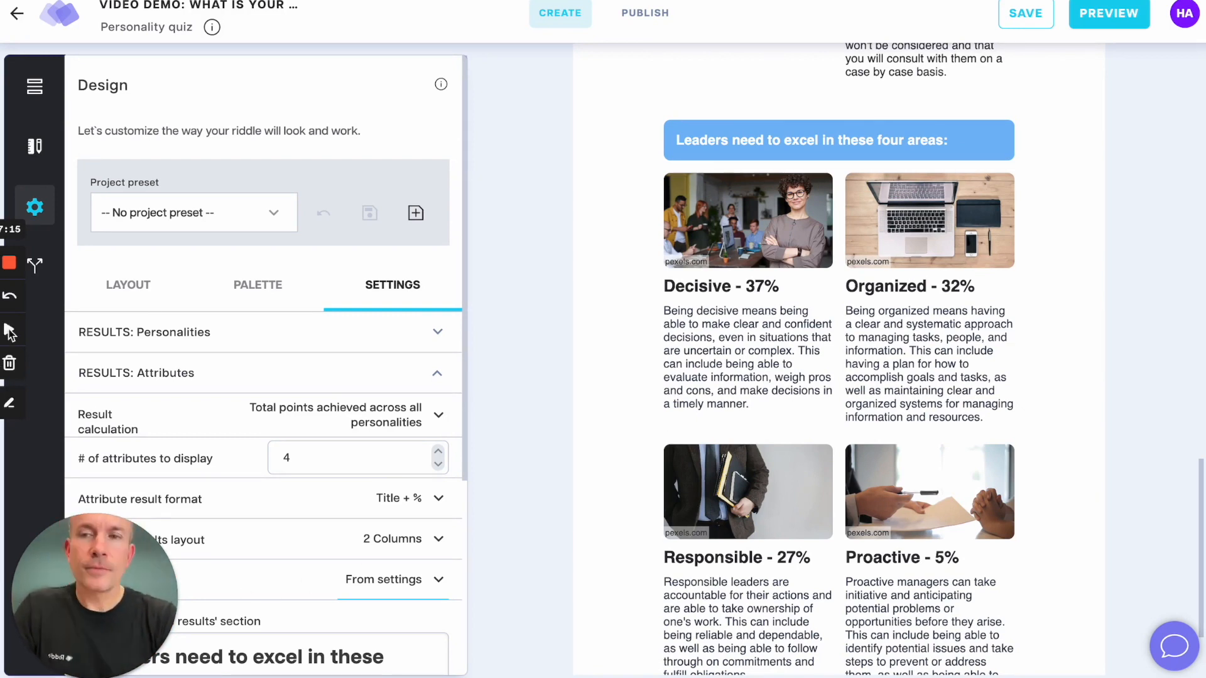
# Step: Highlight the percentage beside the Organized attribute and examine the attribute results down to the end of the previewed result page
pyautogui.scroll(-3, 600, 492)
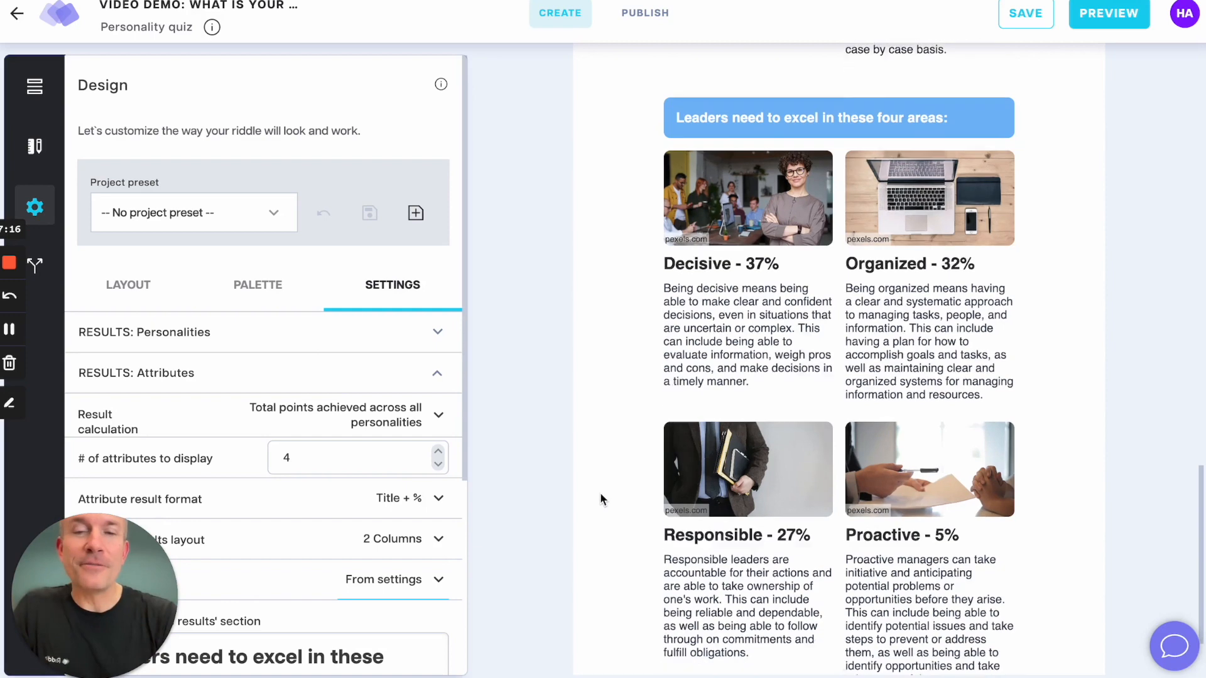
pyautogui.moveTo(941, 160); pyautogui.dragTo(987, 171)
pyautogui.scroll(-5, 299, 468)
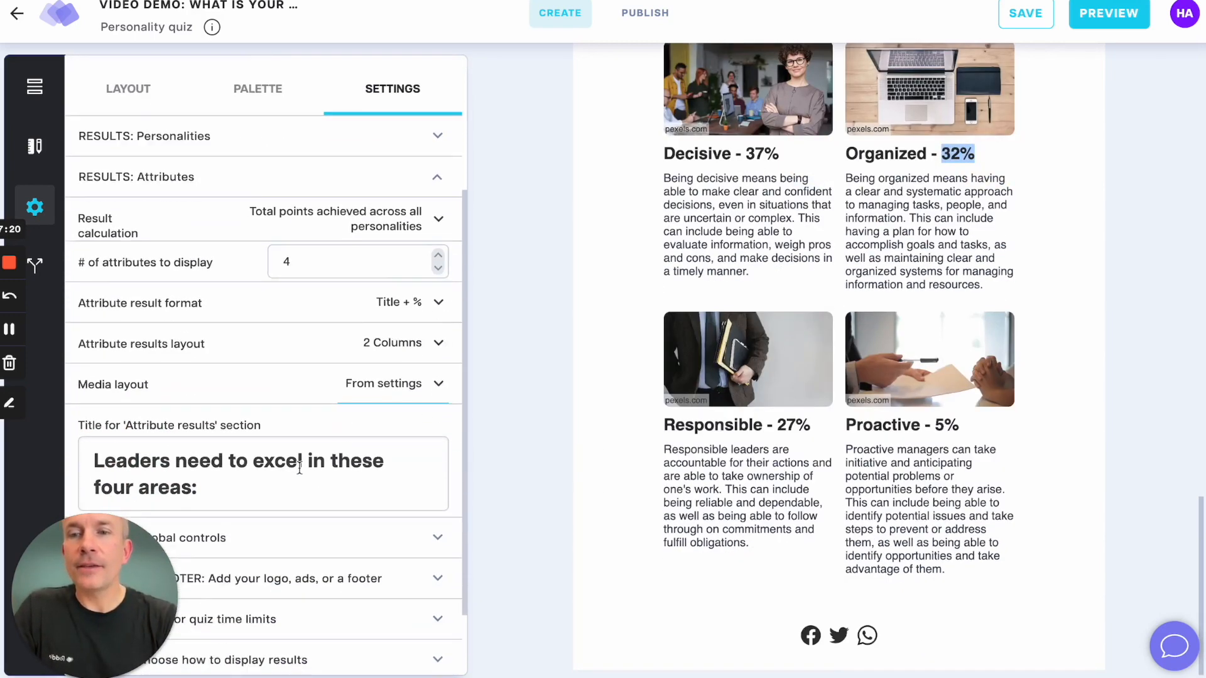
# Step: Try basing the attribute result calculation on "The max points possible for each personality"
pyautogui.scroll(3, 300, 468)
pyautogui.click(371, 250)
pyautogui.click(339, 304)
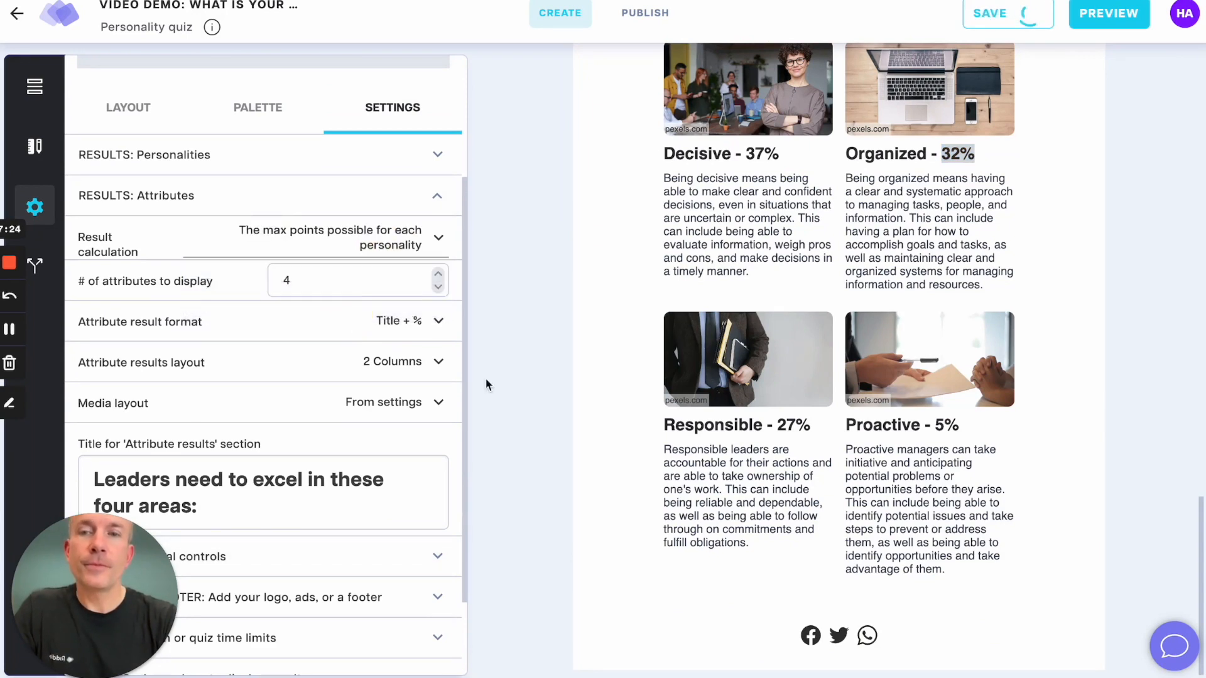
pyautogui.scroll(3, 353, 430)
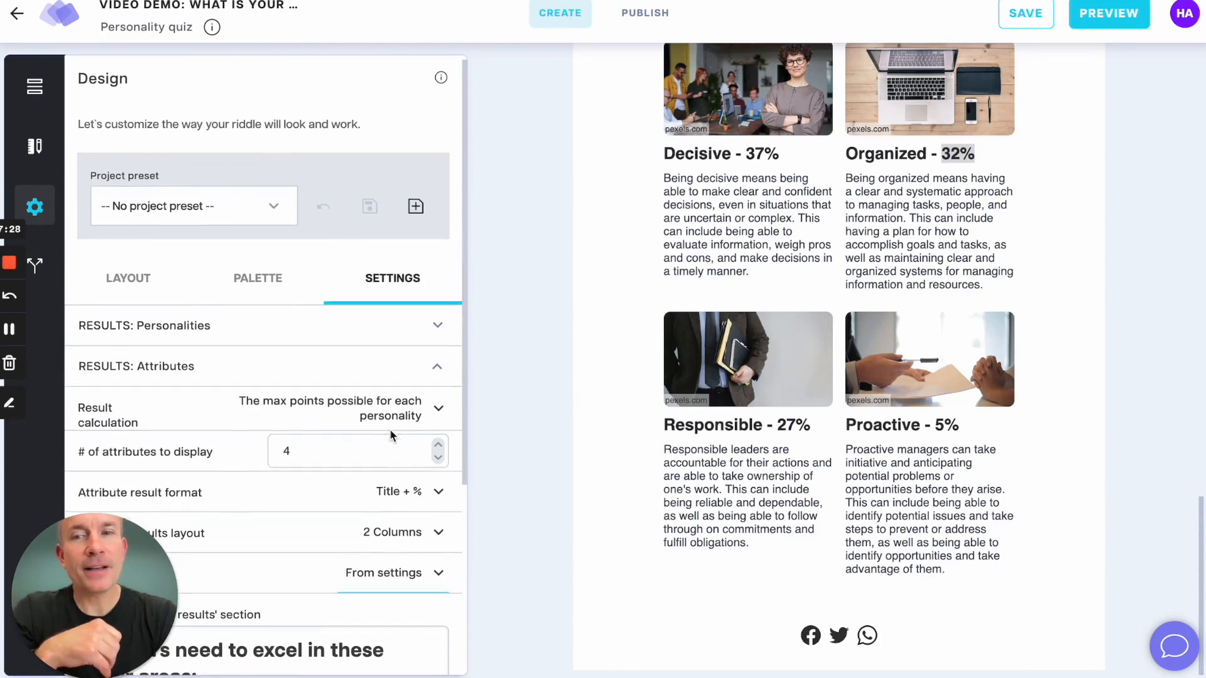
# Step: Set the attribute result calculation to "Total points achieved across all personalities"
pyautogui.scroll(-2, 390, 429)
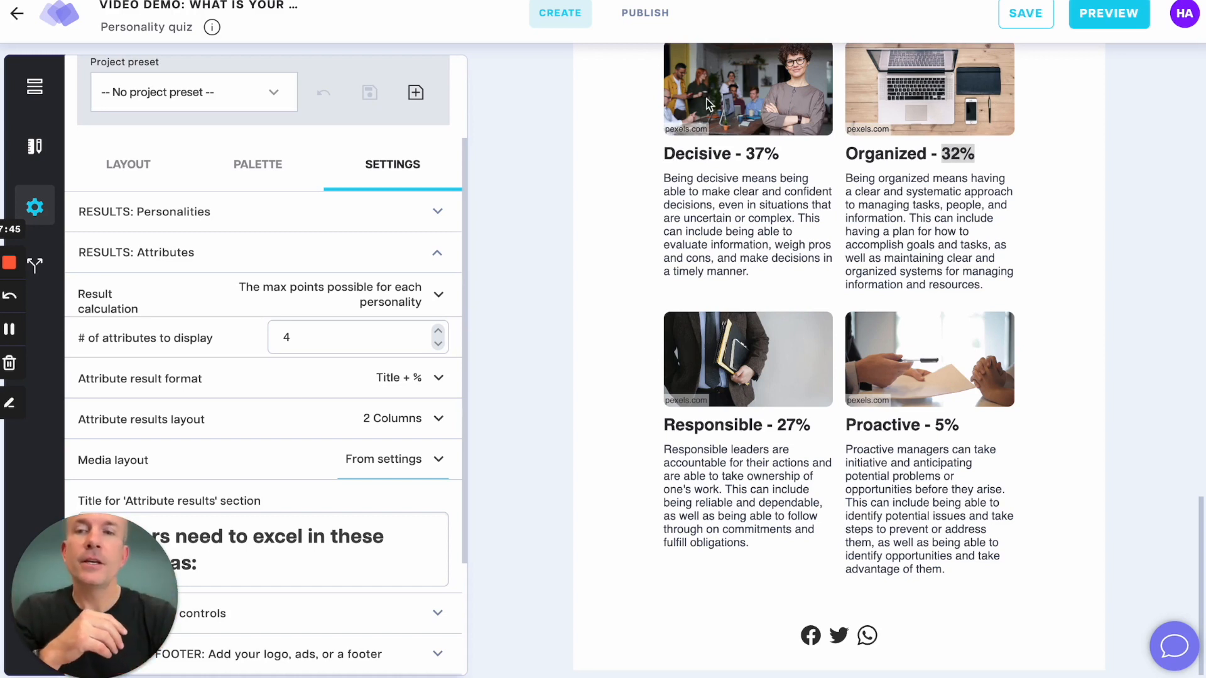
pyautogui.click(390, 292)
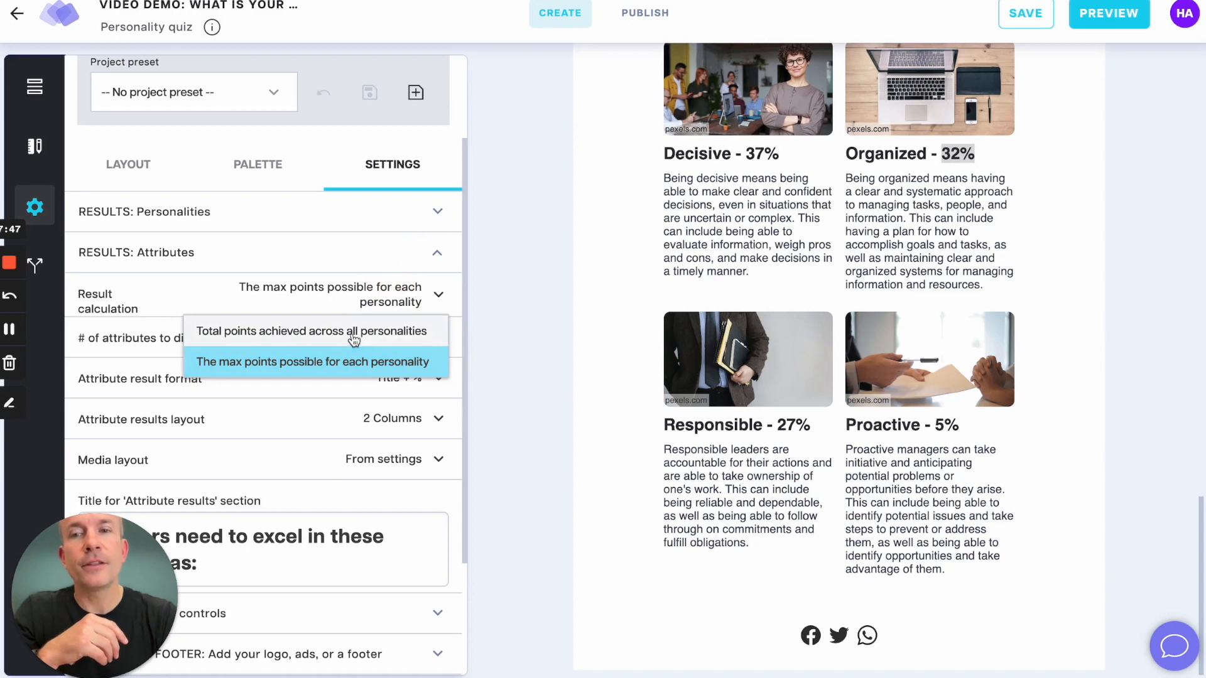
pyautogui.click(351, 332)
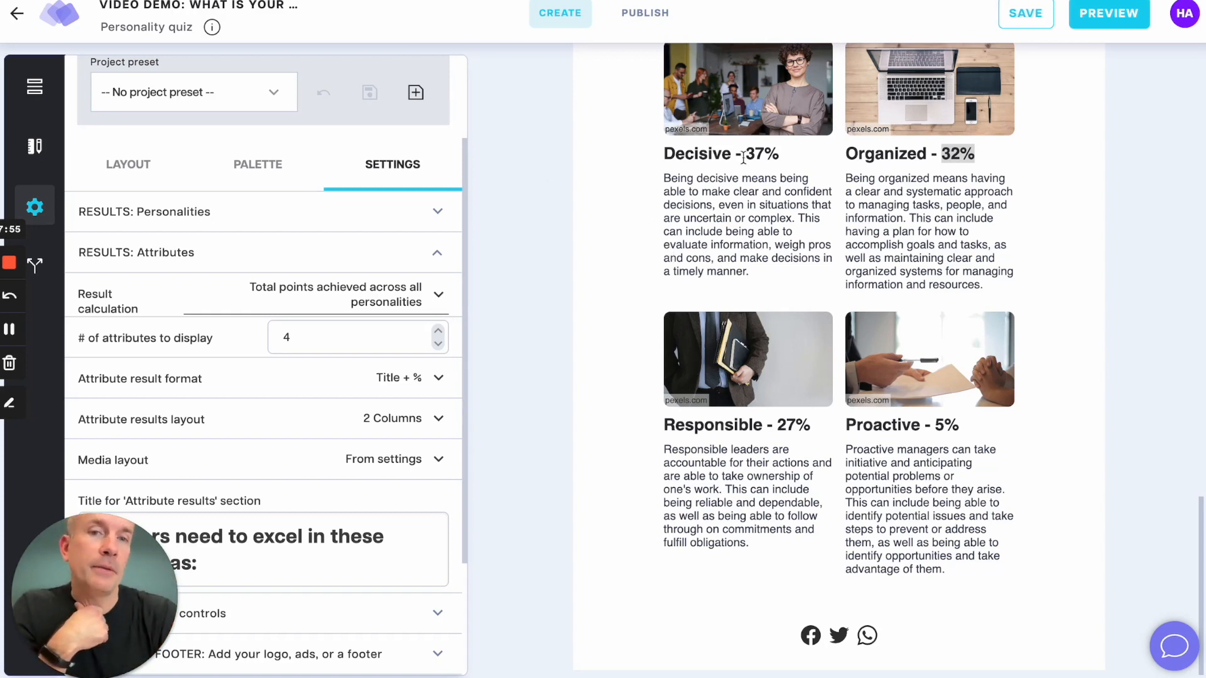
# Step: Compare the percentages of the Decisive and Organized attributes on the previewed result page by highlighting them
pyautogui.moveTo(743, 157); pyautogui.dragTo(785, 156)
pyautogui.moveTo(931, 155); pyautogui.dragTo(983, 154)
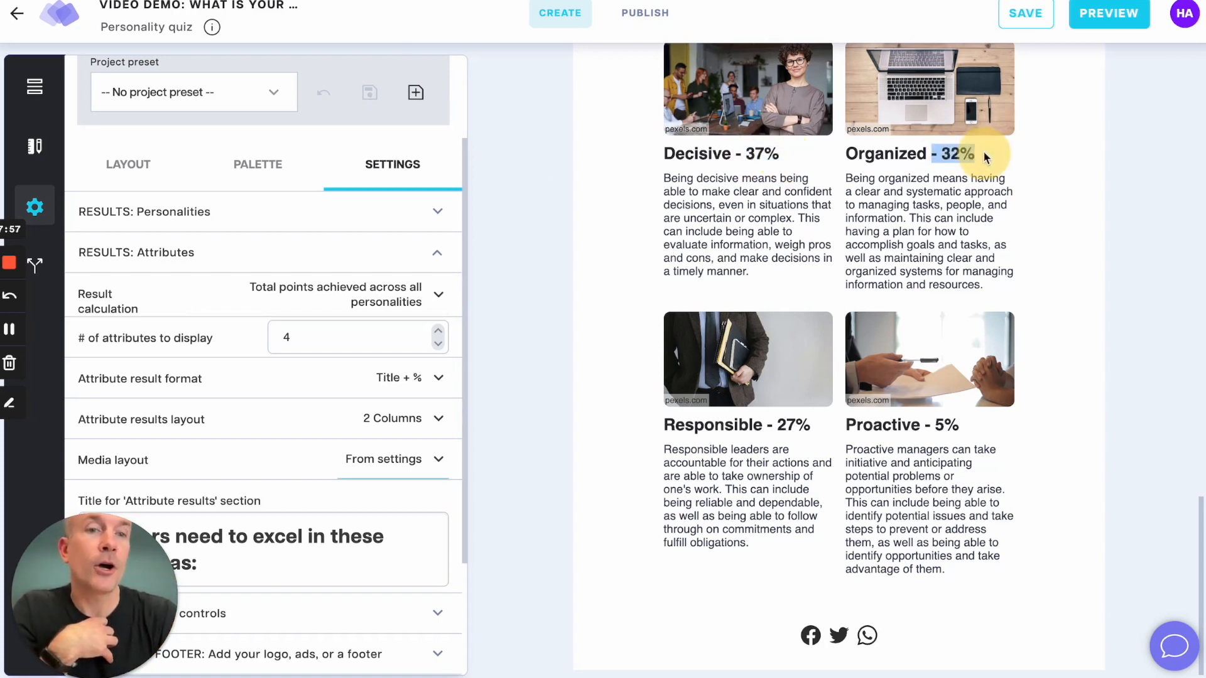
pyautogui.tripleClick(744, 154)
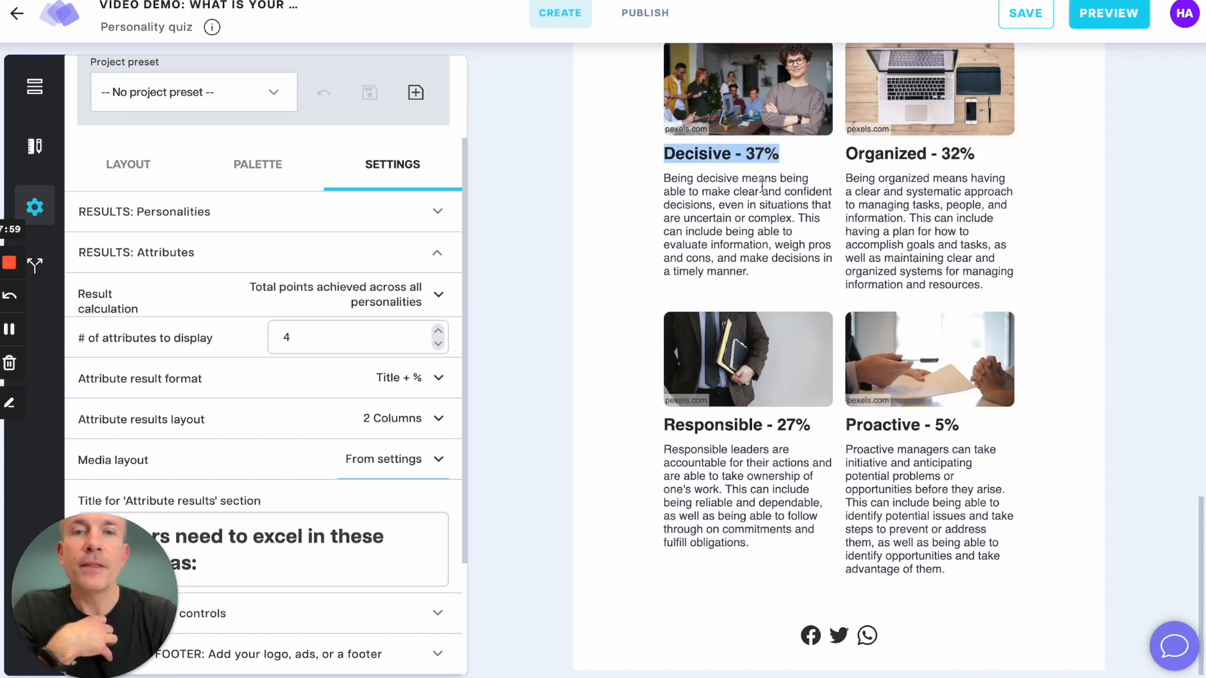